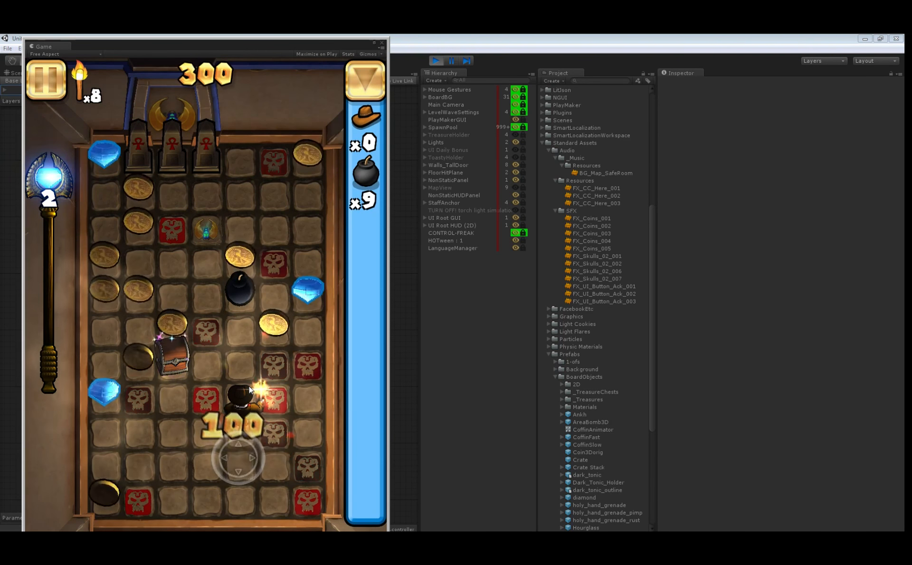
Stop the running game and create the Master Audio prefab in the scene through the Master Audio Manager.
key(ctrl+p)
drag(246, 47, 235, 68)
click(306, 47)
click(344, 149)
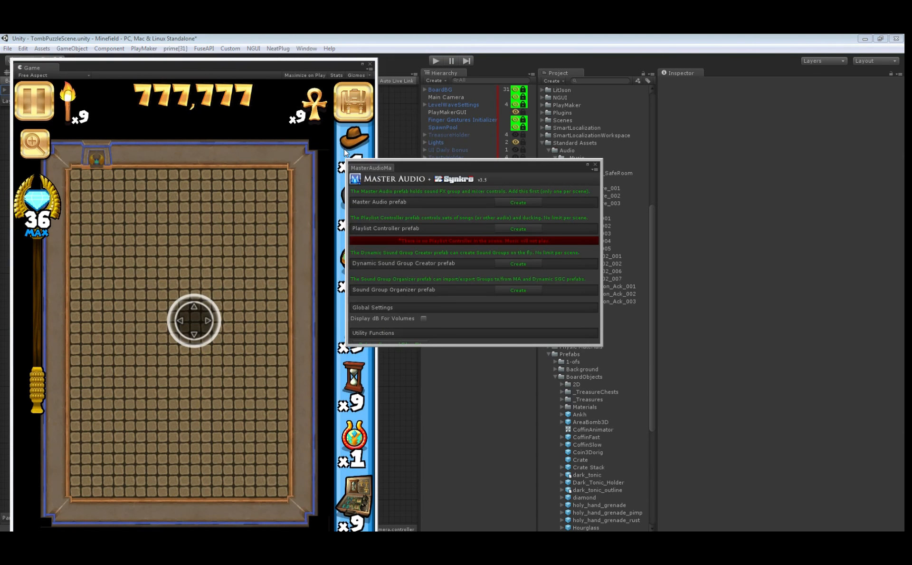
click(515, 201)
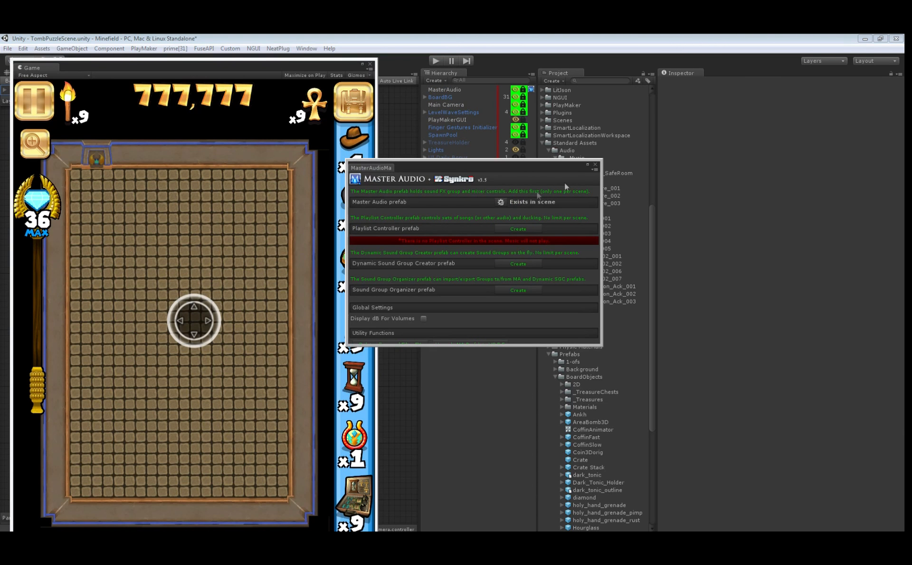
click(595, 164)
On MasterAudio, hide the playlist settings, disable group templates and set Bulk Creation Mode to One Group With Variations.
click(445, 89)
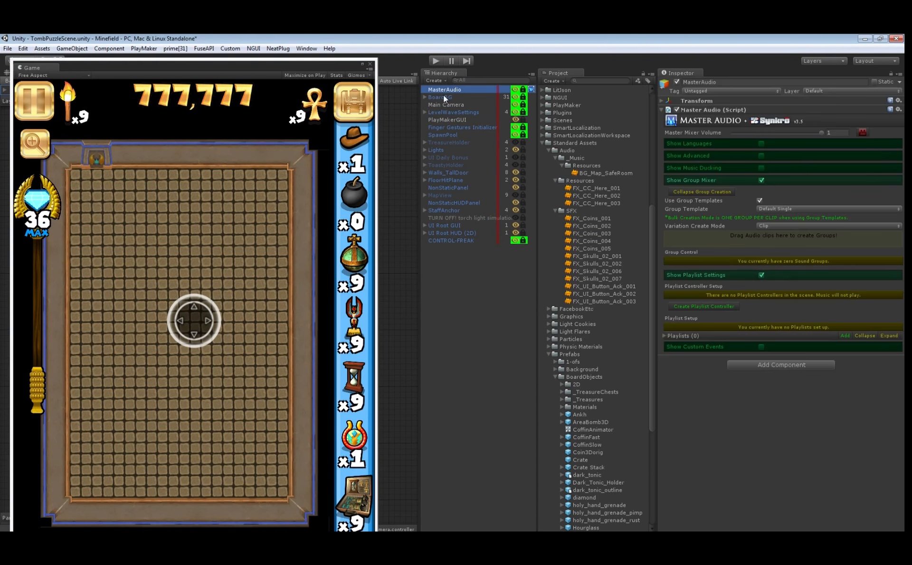
click(763, 275)
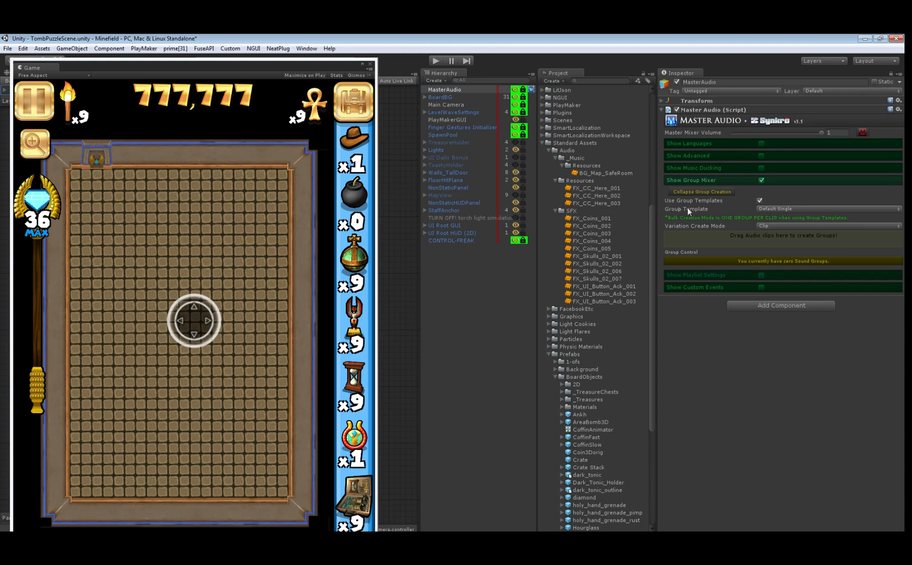
click(760, 200)
click(769, 207)
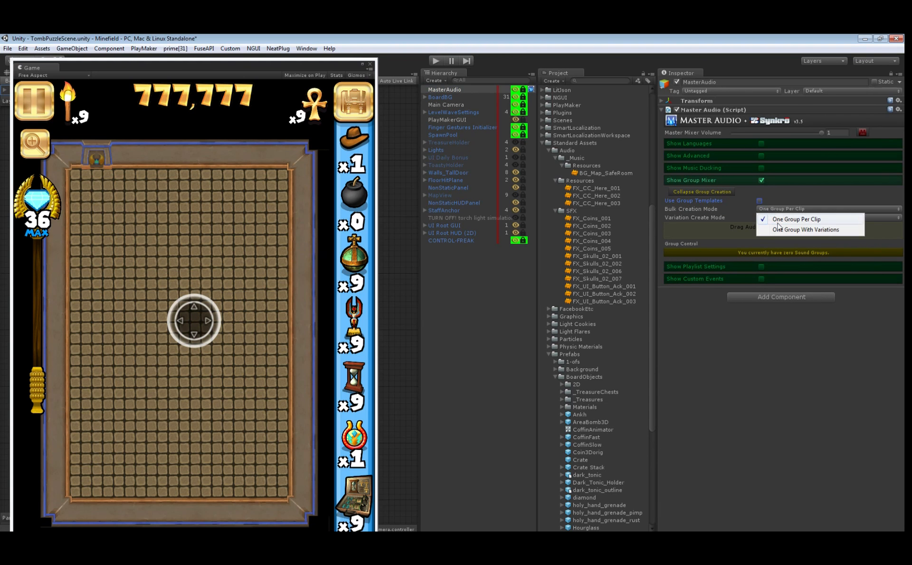
click(781, 229)
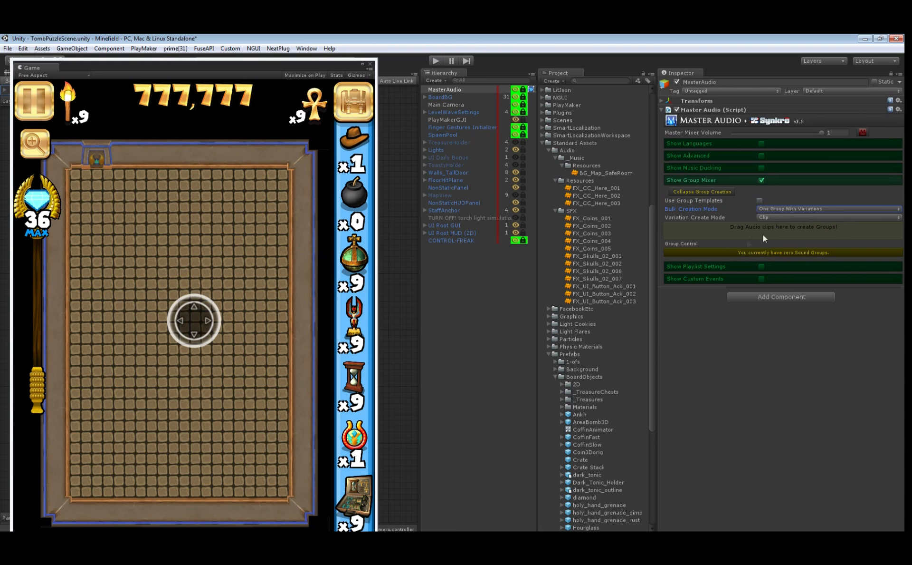
Create one sound group from the clips FX_Coins_001 through FX_Coins_005 in the MasterAudio group mixer.
click(589, 219)
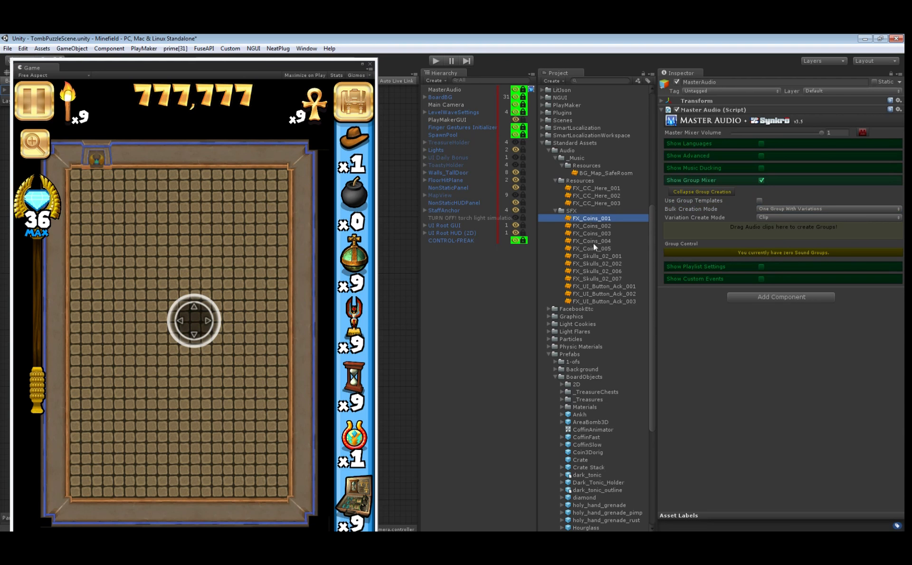
shift+click(593, 248)
drag(591, 231, 738, 224)
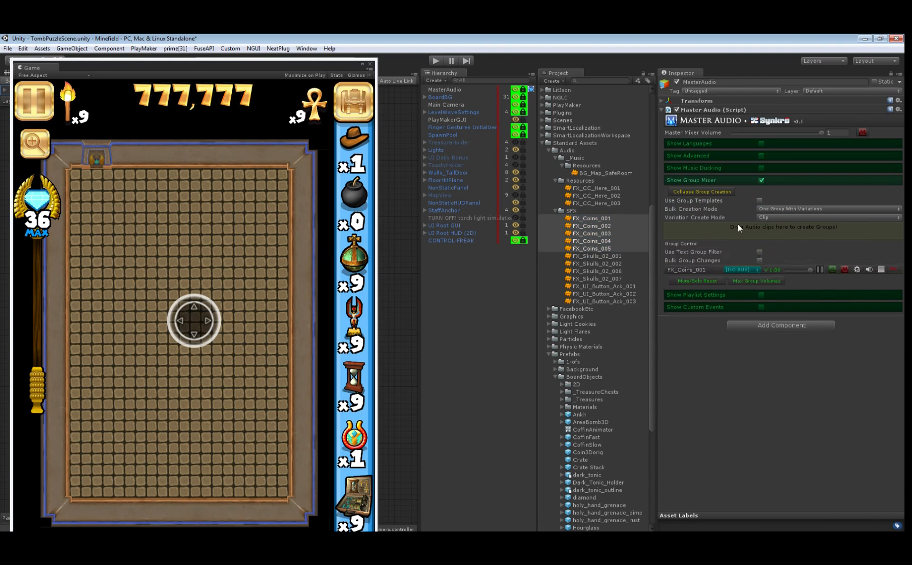
click(891, 73)
Rename the new coin sound group as Coins and expand it in the scene hierarchy.
click(451, 90)
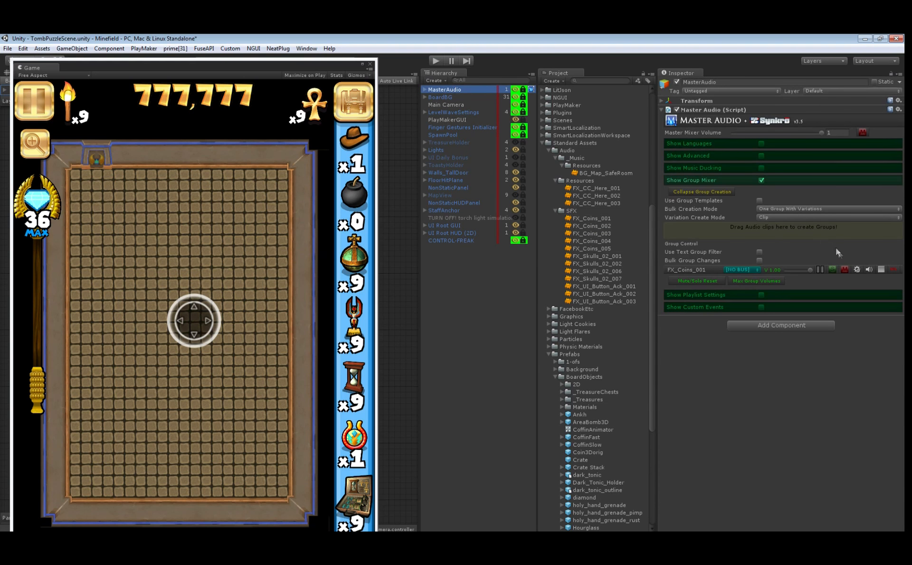
click(859, 269)
click(461, 97)
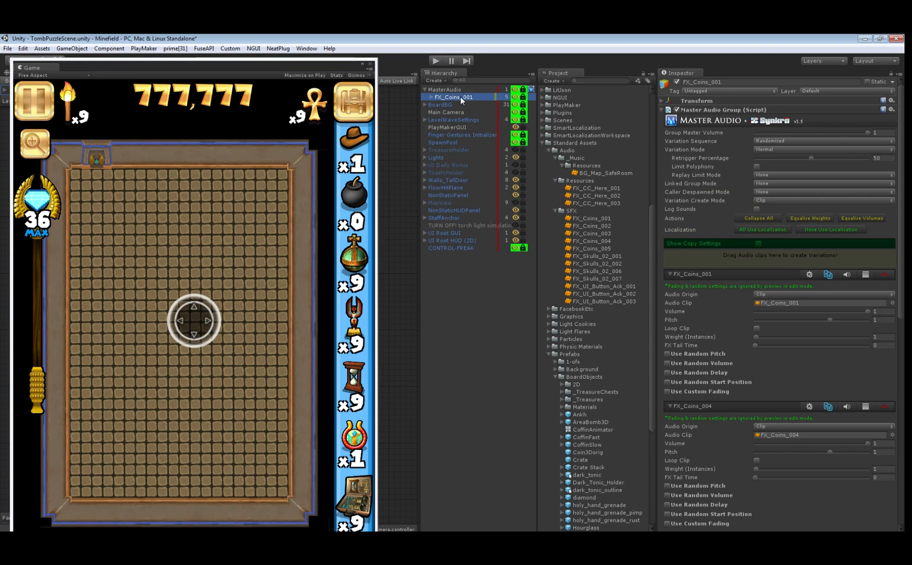
text(Coins)
key(Return)
key(Right)
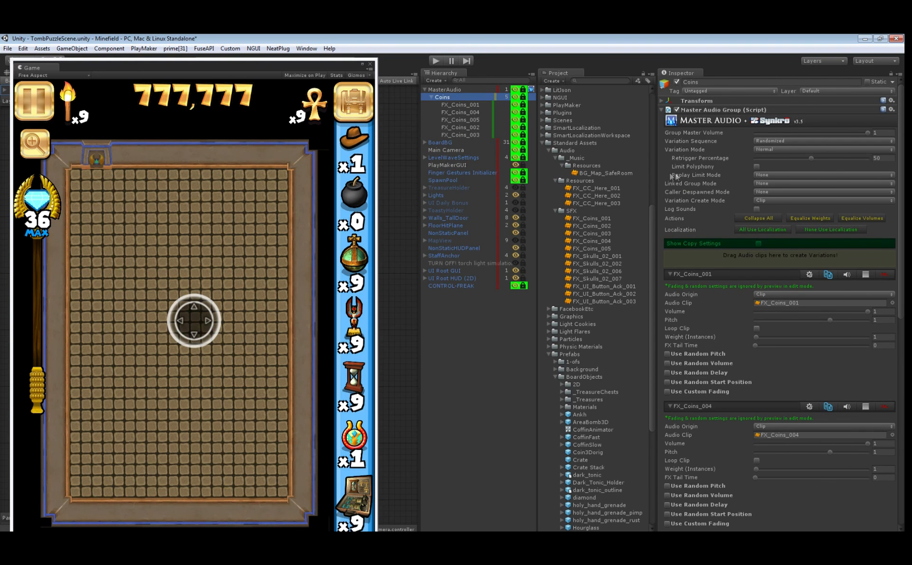
Collapse all variation settings of the Coins group and reorder its variations numerically from FX_Coins_001 to FX_Coins_005.
scroll(740, 223, down, 6)
scroll(783, 275, up, 6)
click(768, 218)
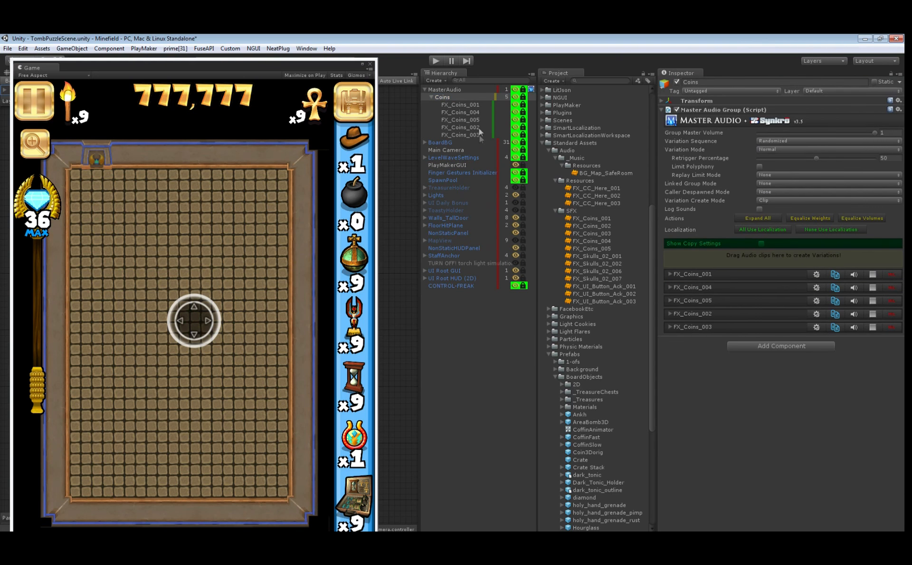
mouse_move(467, 126)
mouse_down()
mouse_move(468, 108)
mouse_move(475, 118)
mouse_up()
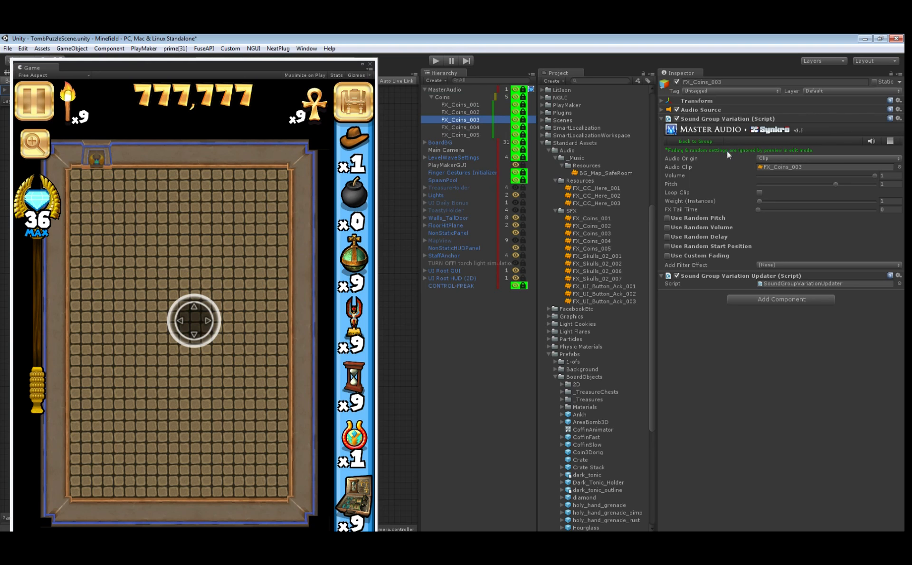
Set the Coins group's Variation Sequence to Top To Bottom and enable Refill Variation Pool After Inactive Time.
click(697, 141)
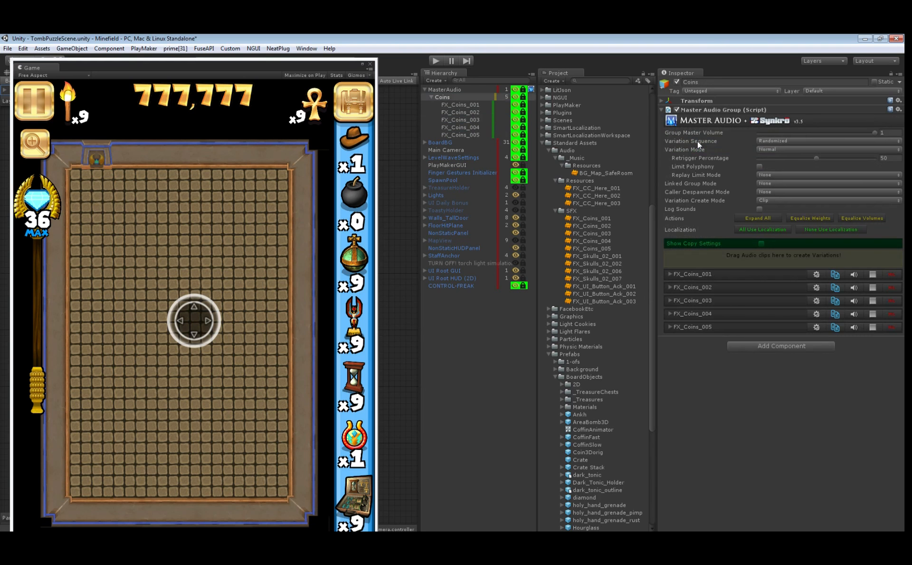
click(772, 140)
click(781, 160)
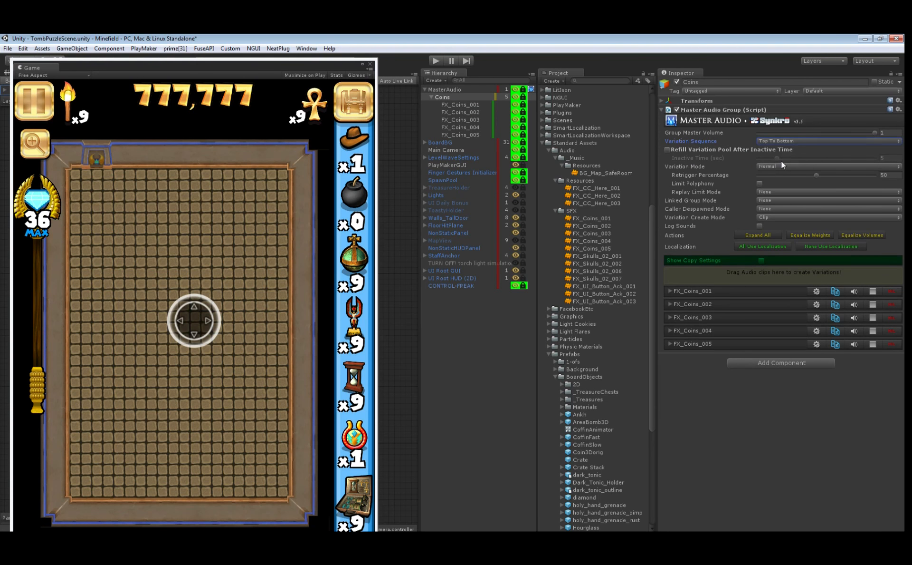
click(678, 148)
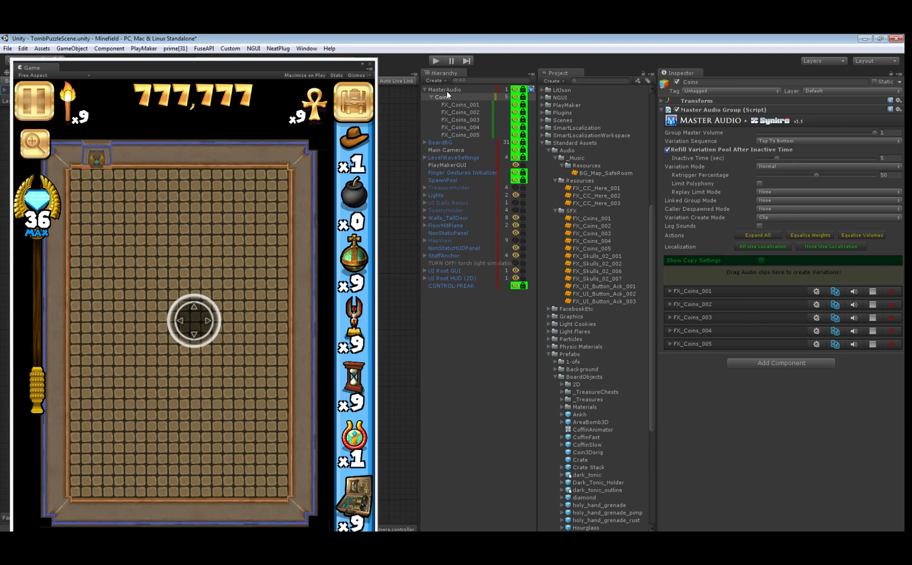
Add an Event Sounds component to the Coin3Dorig prefab in the BoardObjects folder.
scroll(641, 392, down, 5)
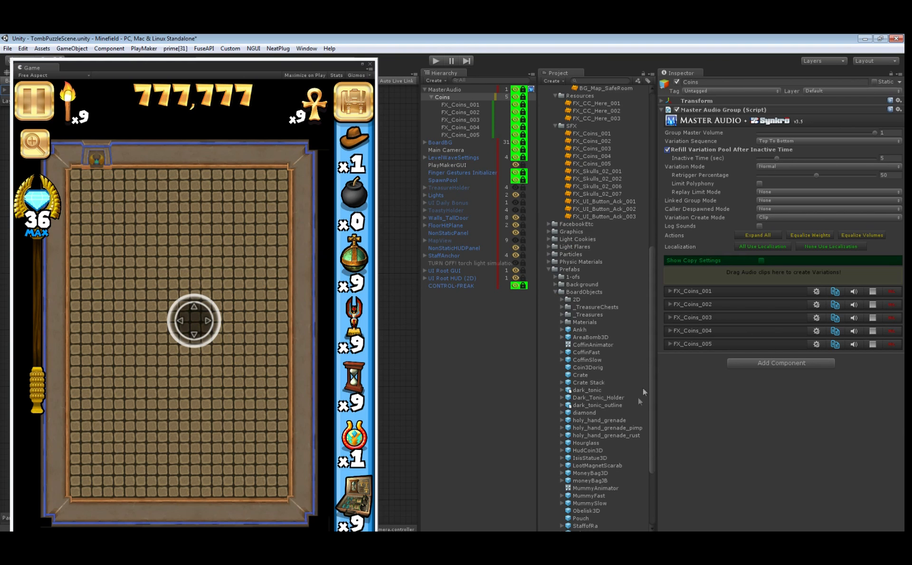
click(588, 367)
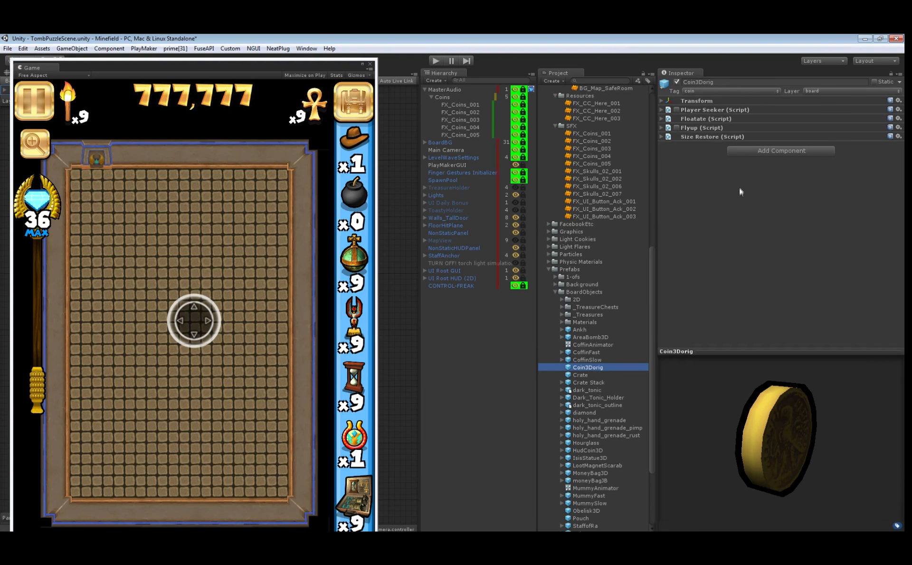
click(754, 150)
text(event)
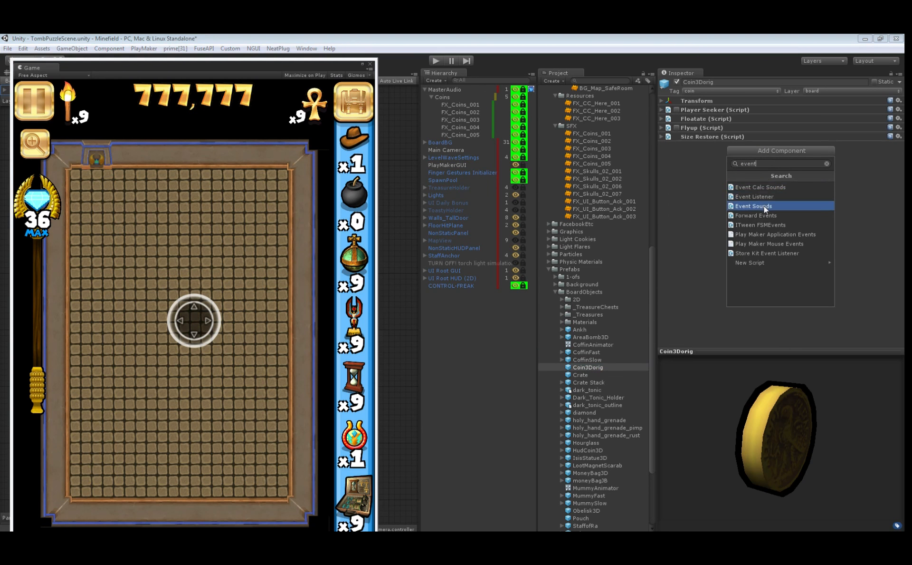
click(755, 206)
Enable Pooling Events in the coin prefab's Event Sounds and activate the Despawned event.
click(776, 228)
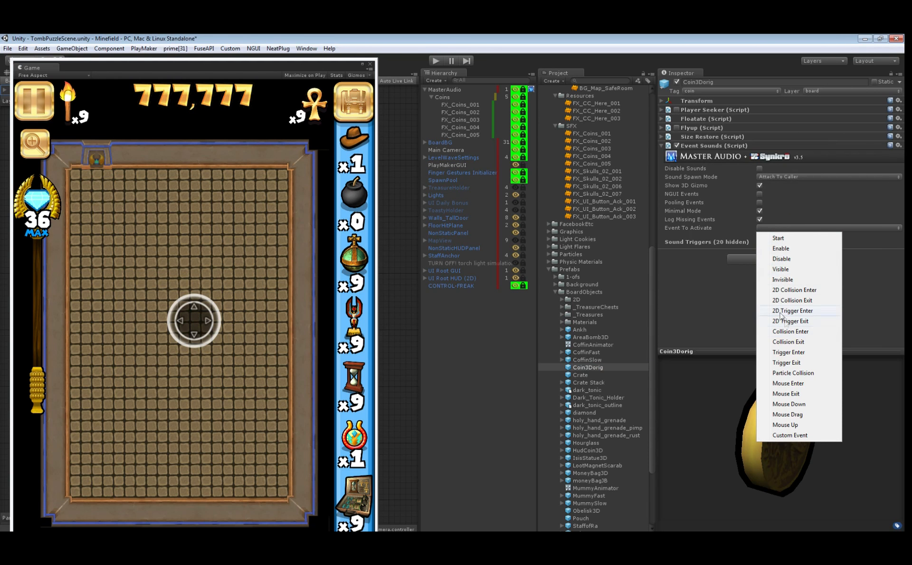
click(760, 204)
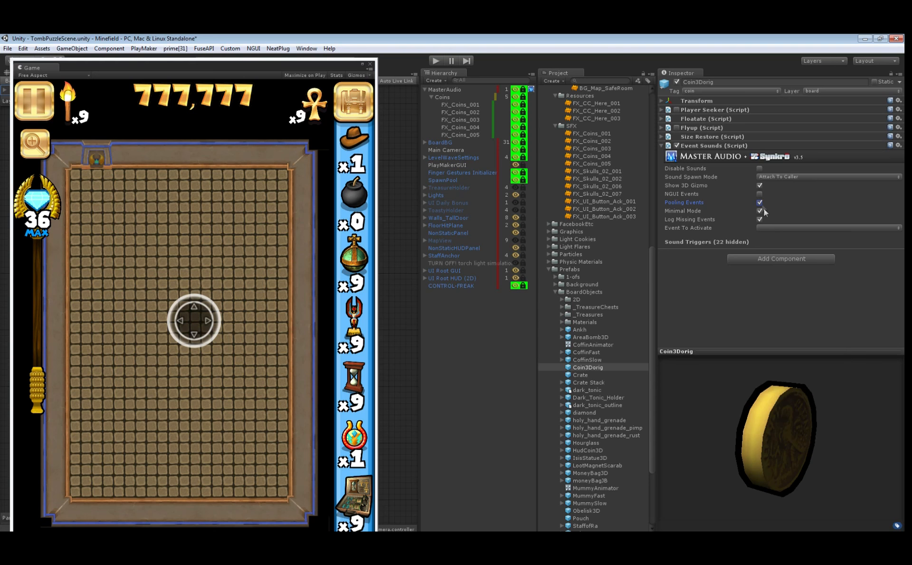
click(775, 228)
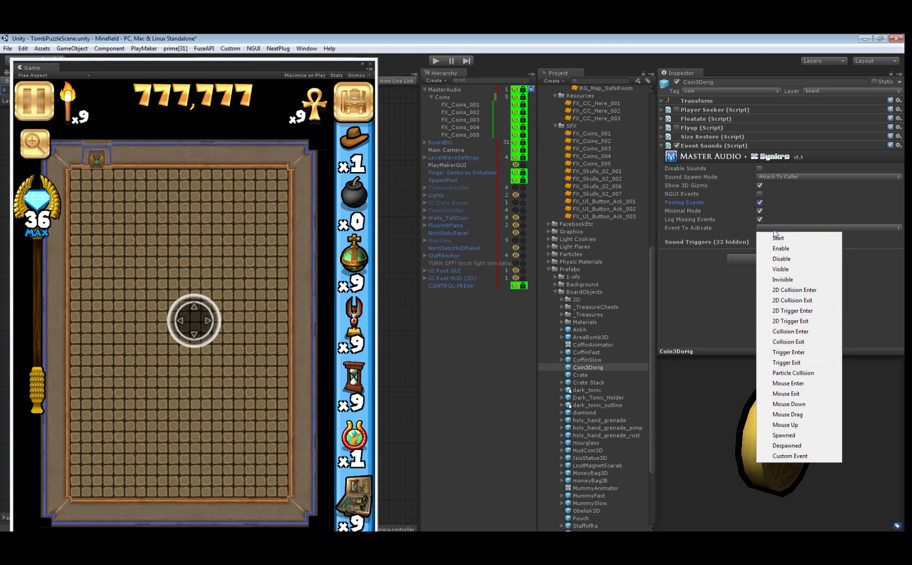
click(792, 445)
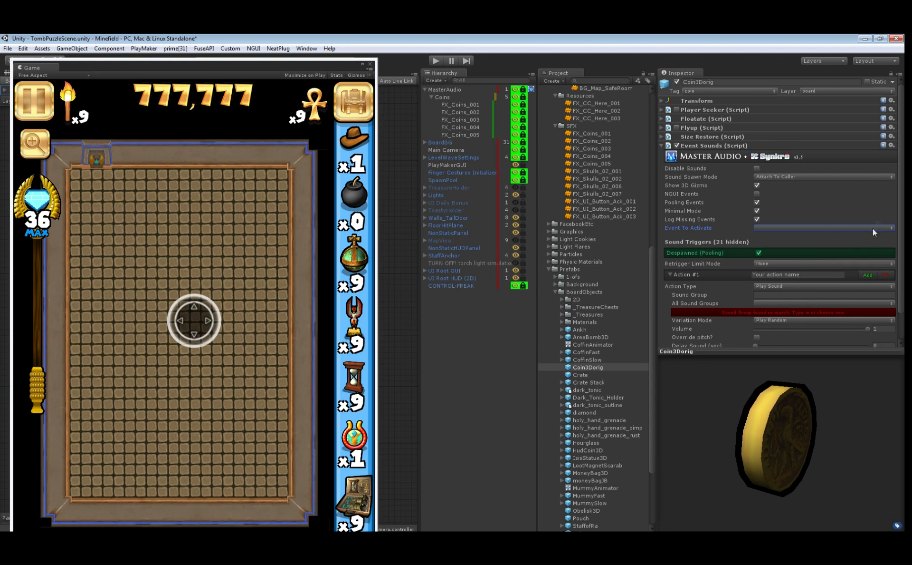
Choose Coins as the sound group played by the coin prefab's Despawned event.
scroll(817, 251, down, 2)
click(779, 272)
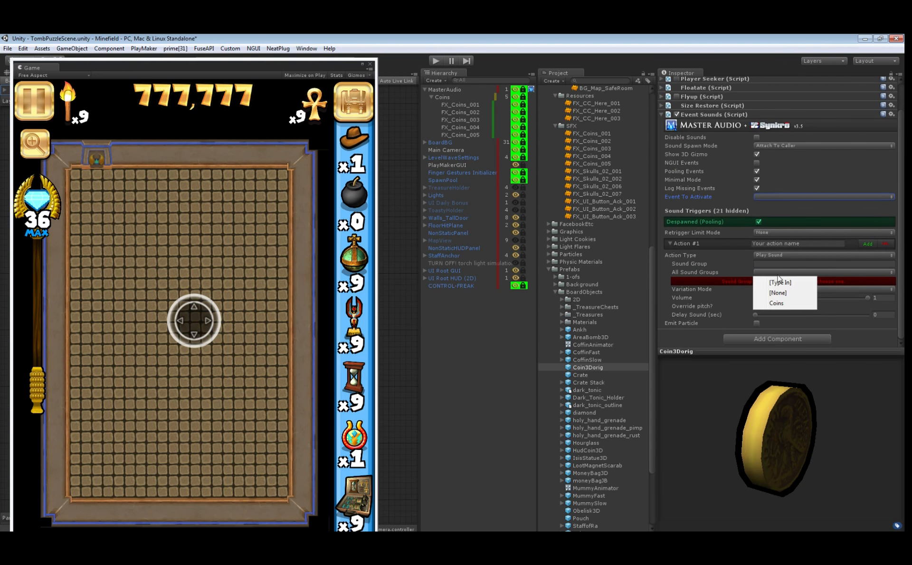
click(778, 305)
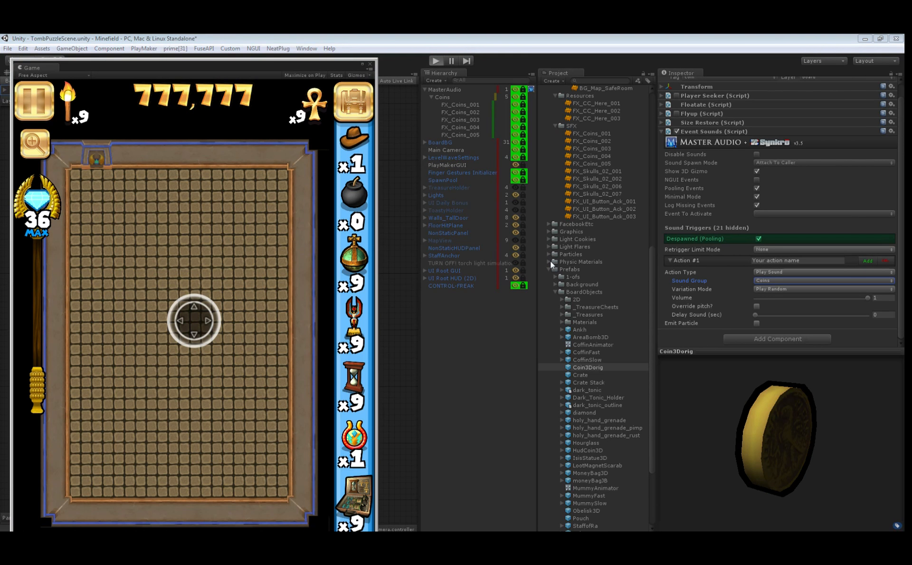
Test the coin sounds by running the game and collecting coins with MasterAudio inspected, ending with the game stopped.
key(ctrl+p)
click(441, 96)
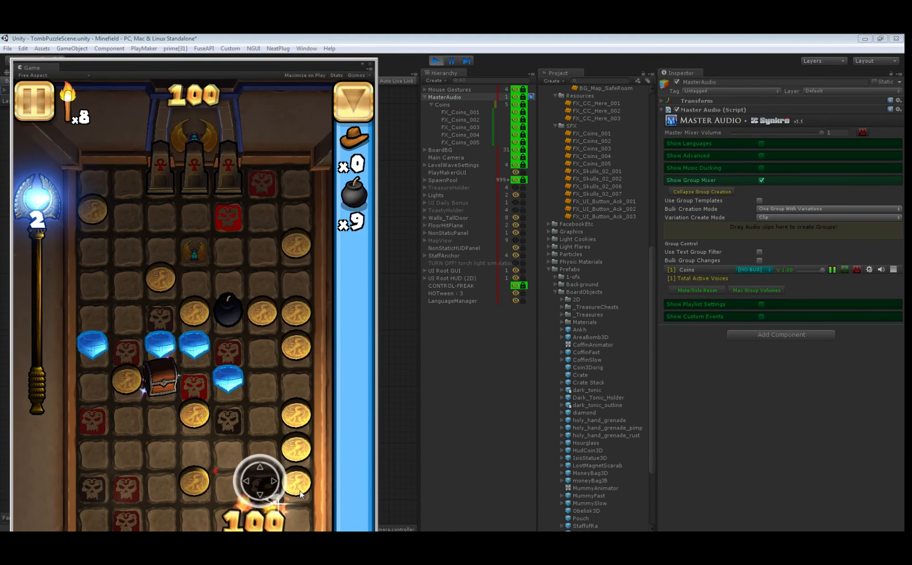
mouse_move(271, 451)
mouse_down()
mouse_move(309, 456)
mouse_move(294, 424)
mouse_move(291, 380)
mouse_move(310, 237)
mouse_move(280, 247)
mouse_up()
mouse_move(268, 292)
mouse_down()
mouse_move(281, 319)
mouse_move(269, 327)
mouse_up()
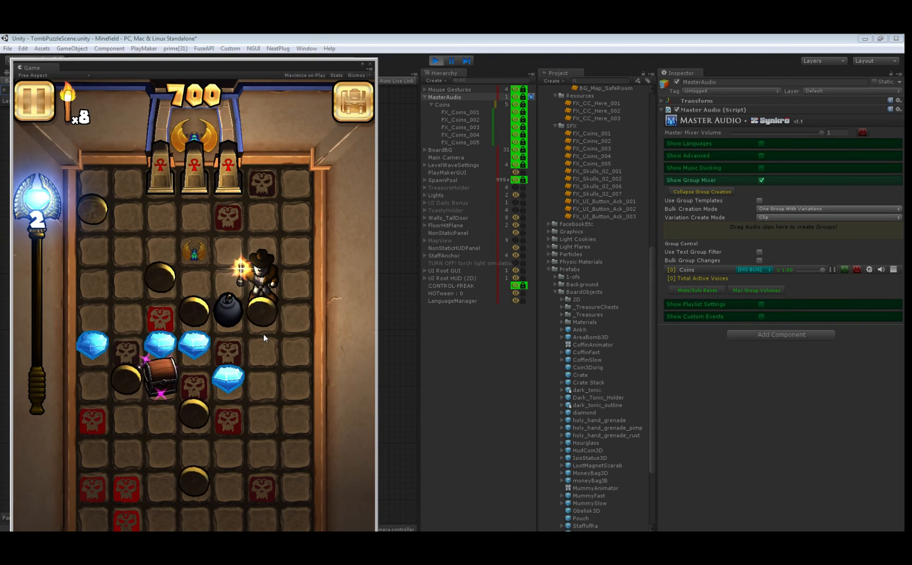
drag(264, 330, 270, 352)
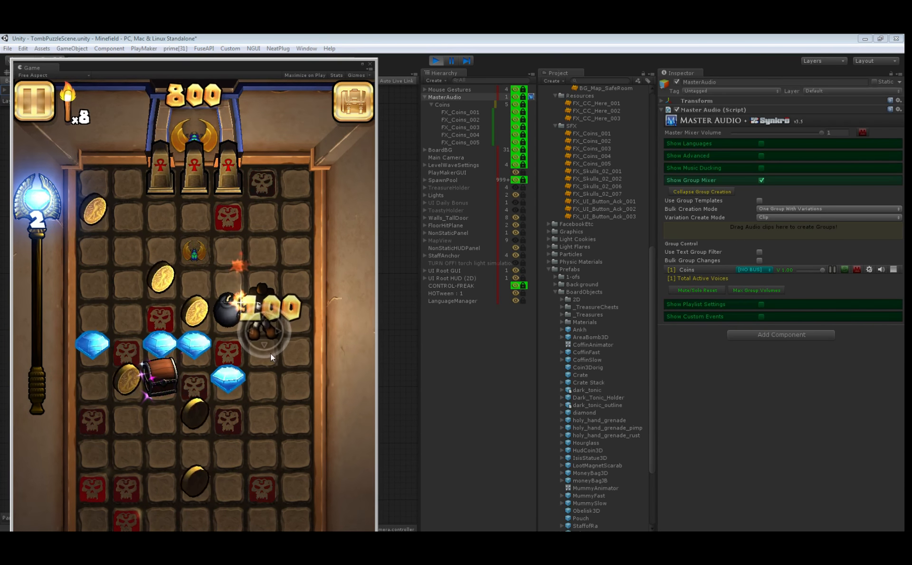
key(ctrl+p)
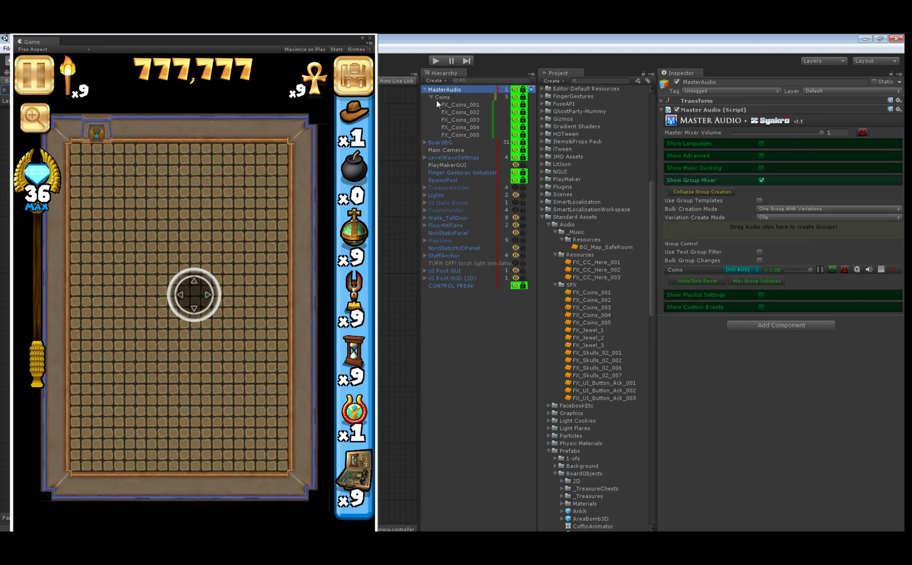
Create a sound group from the FX_Jewel_1 clip in the MasterAudio mixer and rename it as Jewel.
click(432, 97)
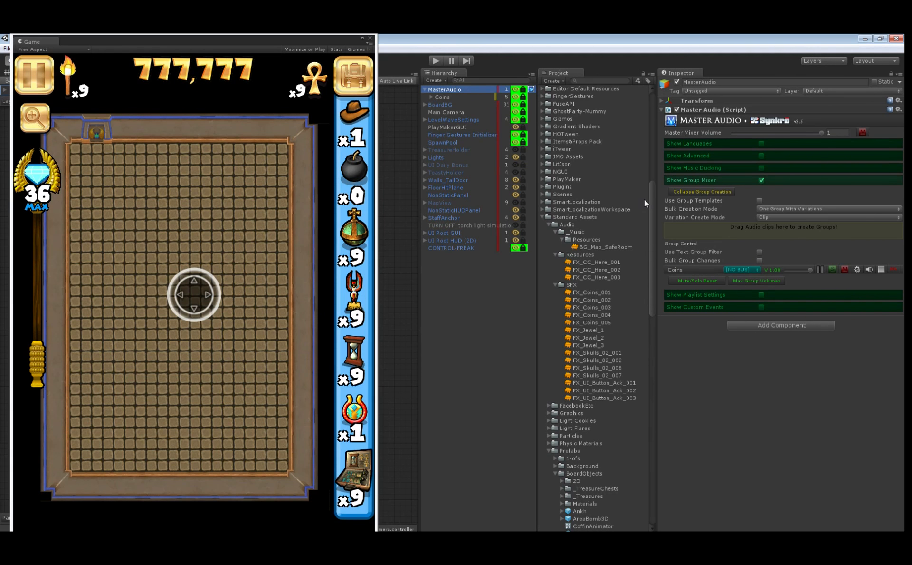
drag(591, 330, 716, 224)
click(457, 104)
click(457, 104)
text(Jewel)
key(Return)
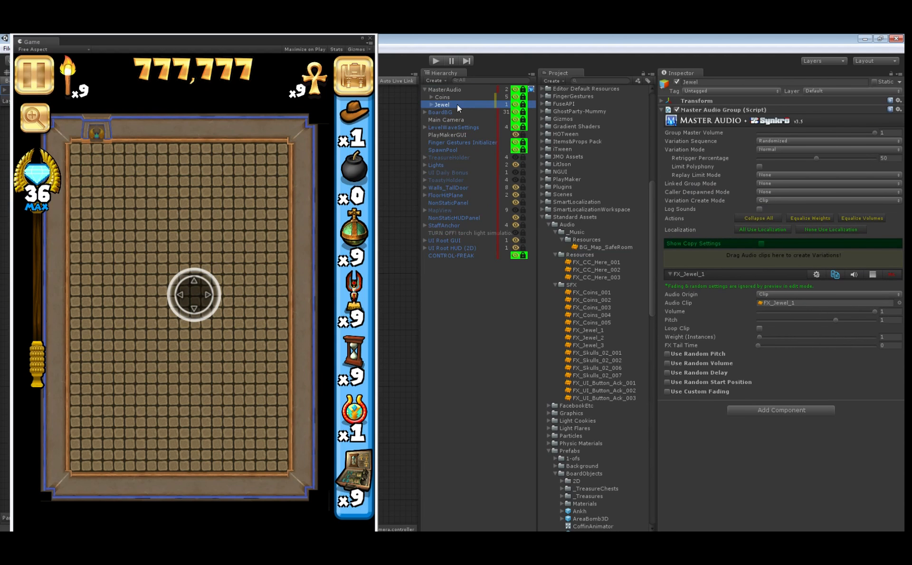
Add FX_Jewel_2 and FX_Jewel_3 as variations of the Jewel group and collapse all variation settings.
click(670, 273)
drag(586, 337, 693, 260)
click(762, 216)
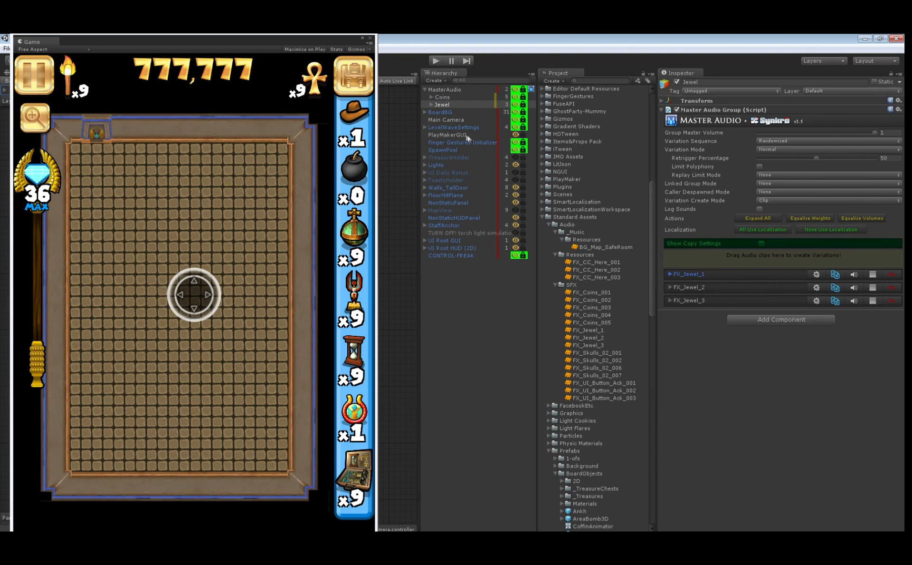
Add an Event Sounds component to the diamond prefab in the BoardObjects folder.
scroll(598, 327, down, 15)
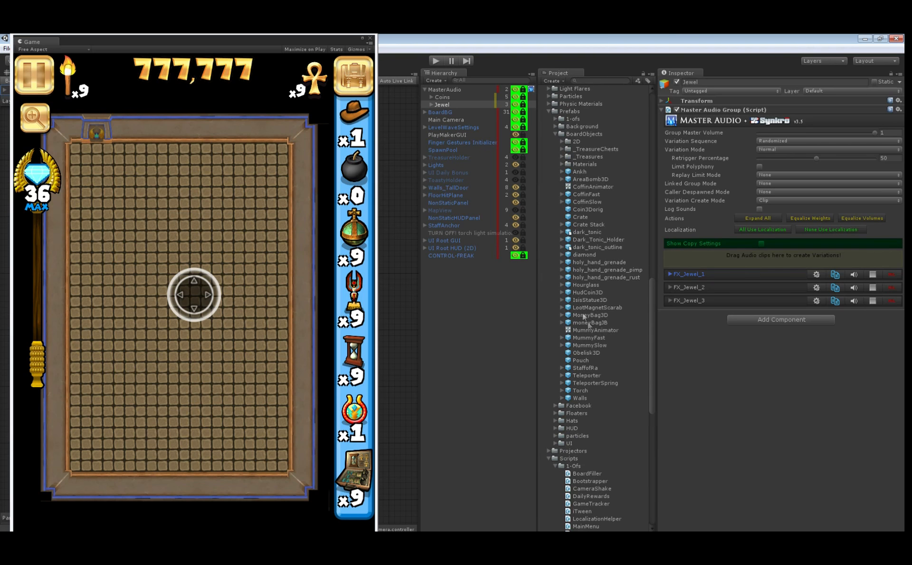
click(585, 255)
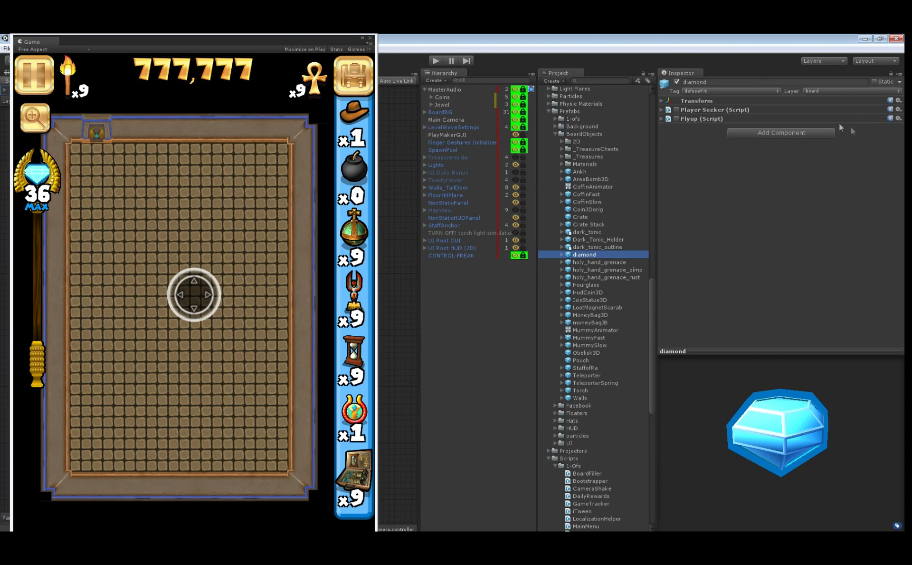
click(803, 132)
click(768, 188)
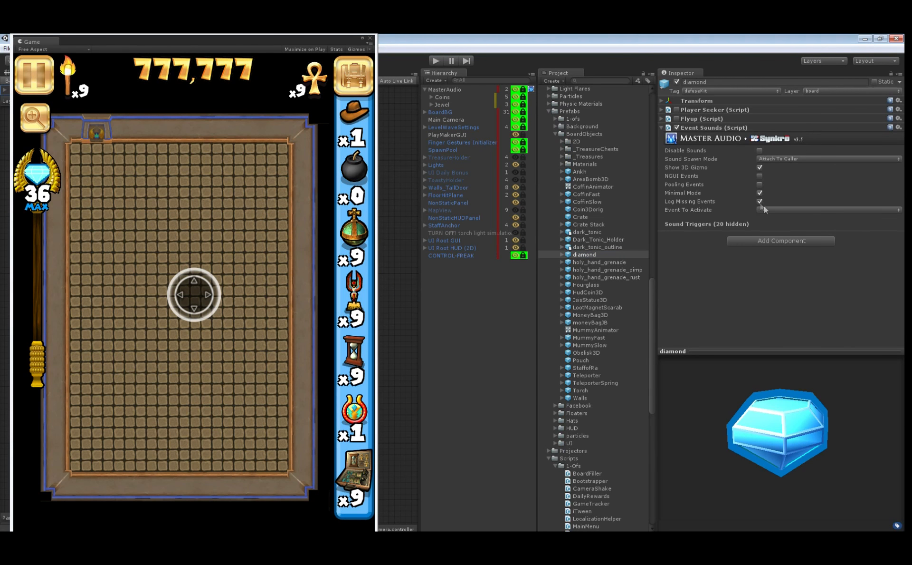
Enable Pooling Events on the diamond's Event Sounds and make the Despawned event play the Jewel sound group.
click(760, 210)
click(759, 184)
click(770, 209)
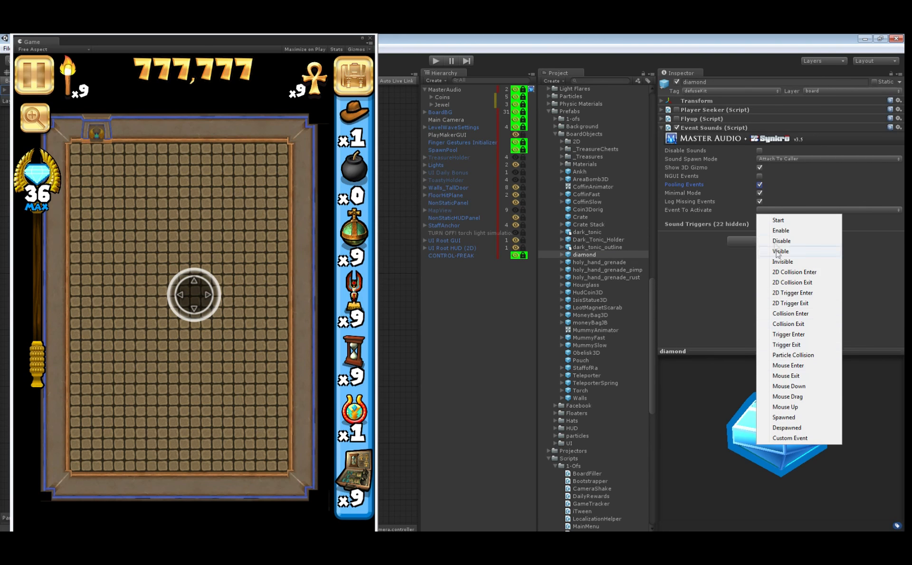
click(785, 428)
click(788, 286)
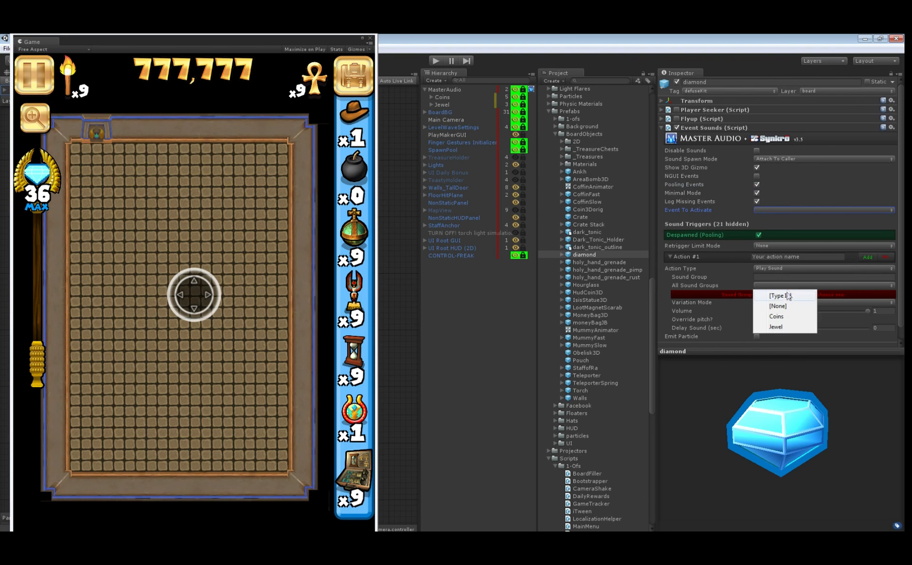
click(777, 327)
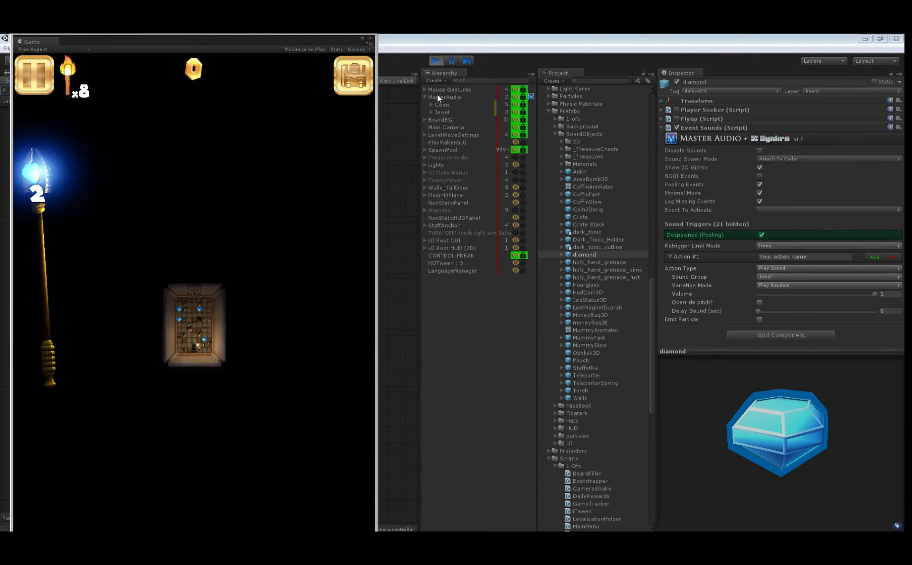
Test the jewel sounds in the running game by moving the character across the board with MasterAudio inspected.
click(438, 95)
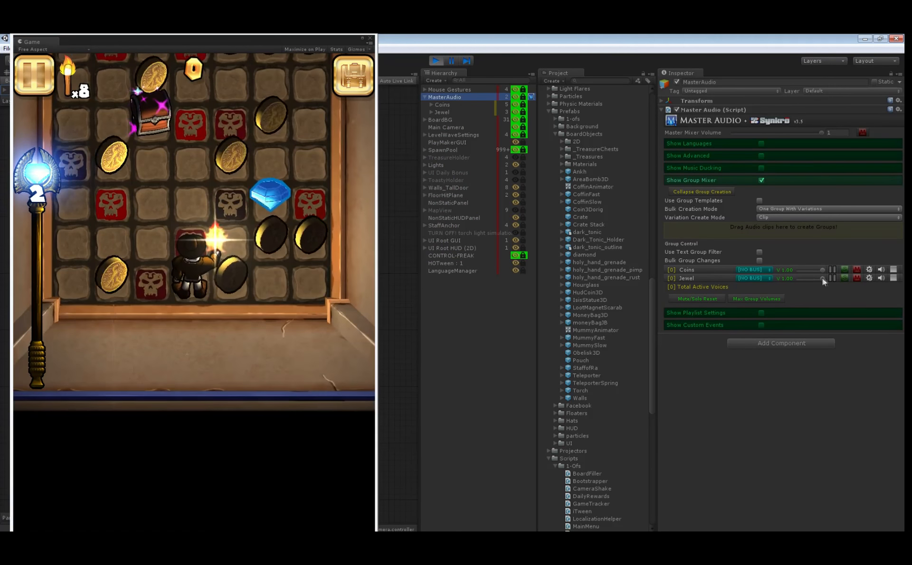
drag(237, 475, 316, 491)
drag(302, 483, 300, 448)
mouse_move(279, 350)
mouse_down()
mouse_move(272, 308)
mouse_move(280, 256)
mouse_move(152, 234)
mouse_move(258, 231)
mouse_up()
click(238, 263)
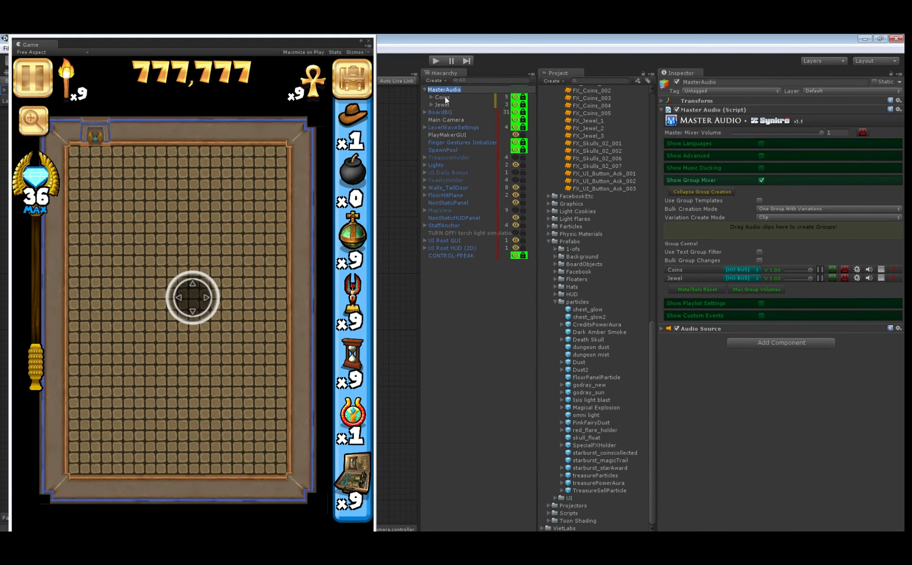
Create a sound group from the MagicTrail clip in the MasterAudio group mixer.
key(Escape)
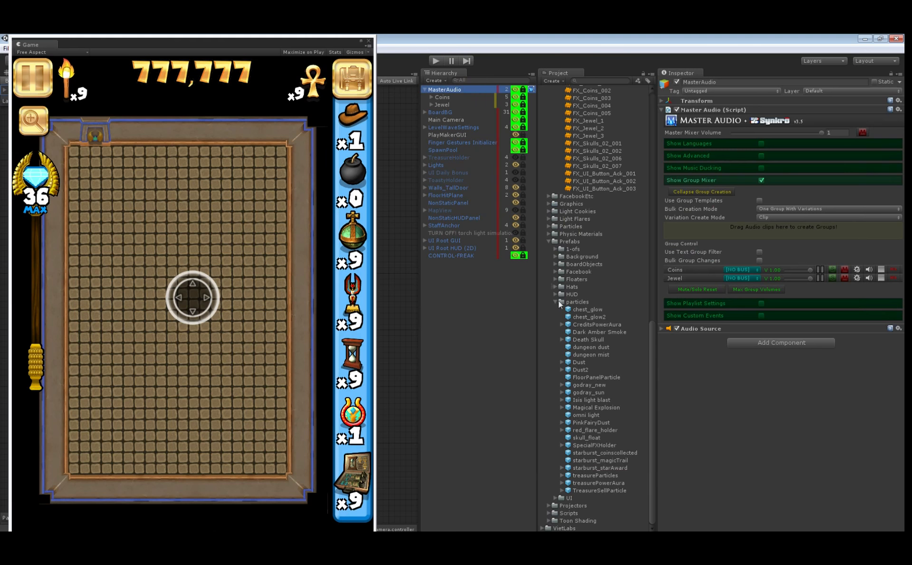
scroll(550, 304, up, 8)
drag(587, 265, 734, 224)
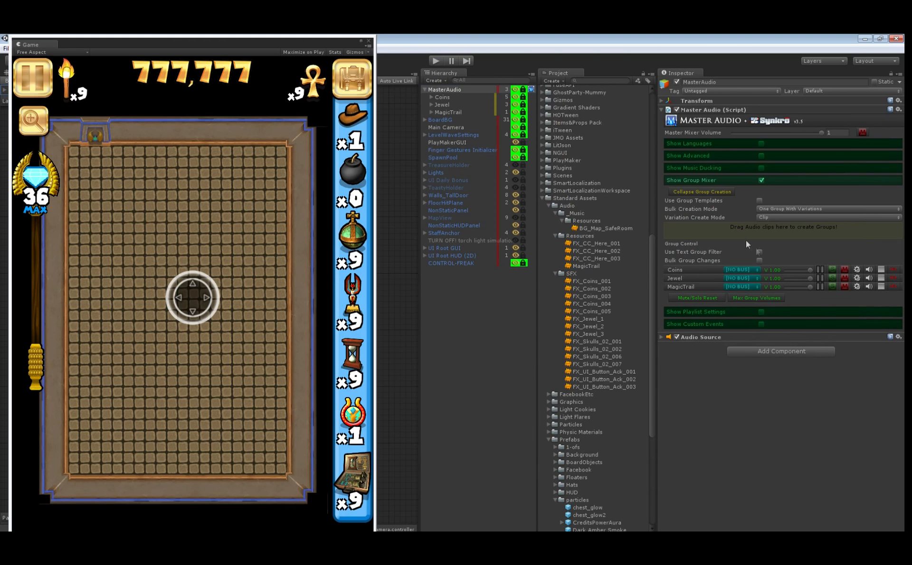
Set the MagicTrail variation's Audio Origin to Resource File and assign the MagicTrail clip from the Resources folder.
click(858, 286)
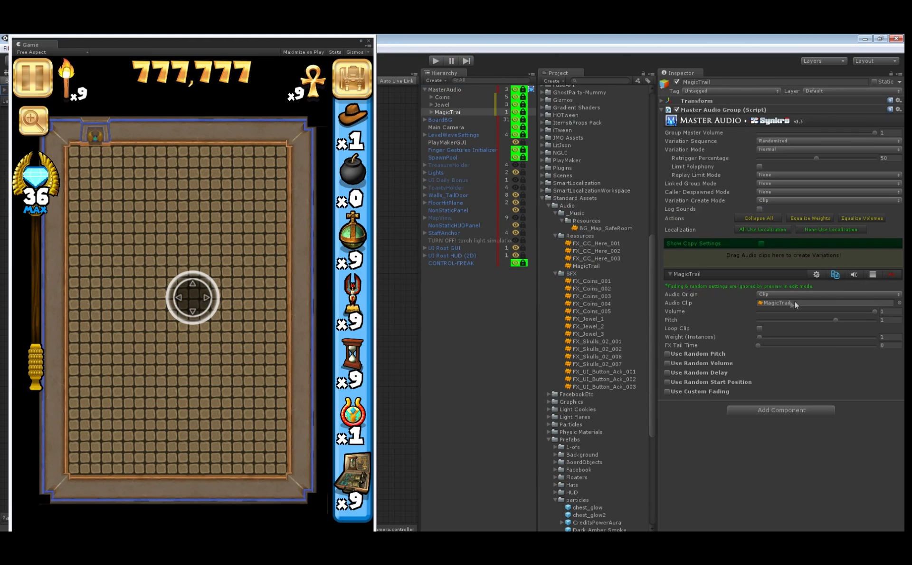
click(772, 294)
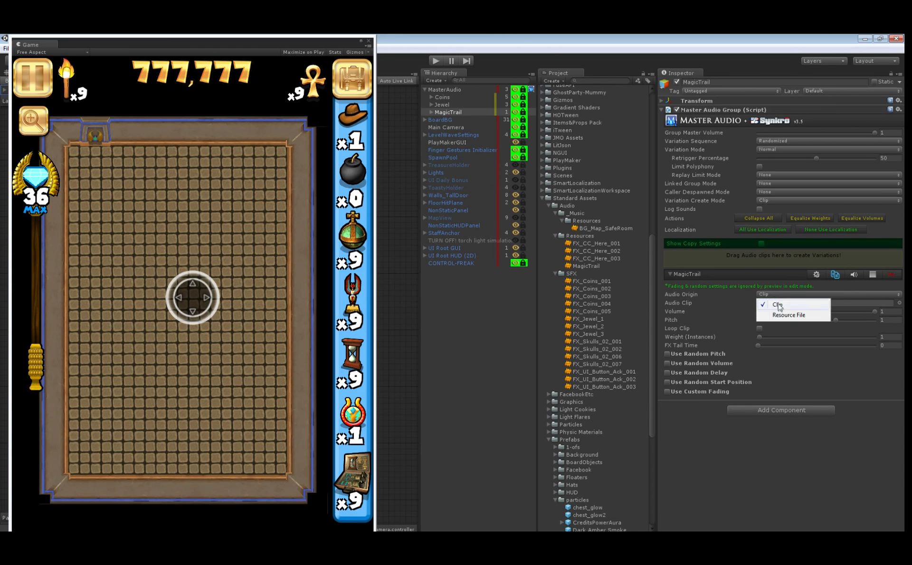
click(784, 314)
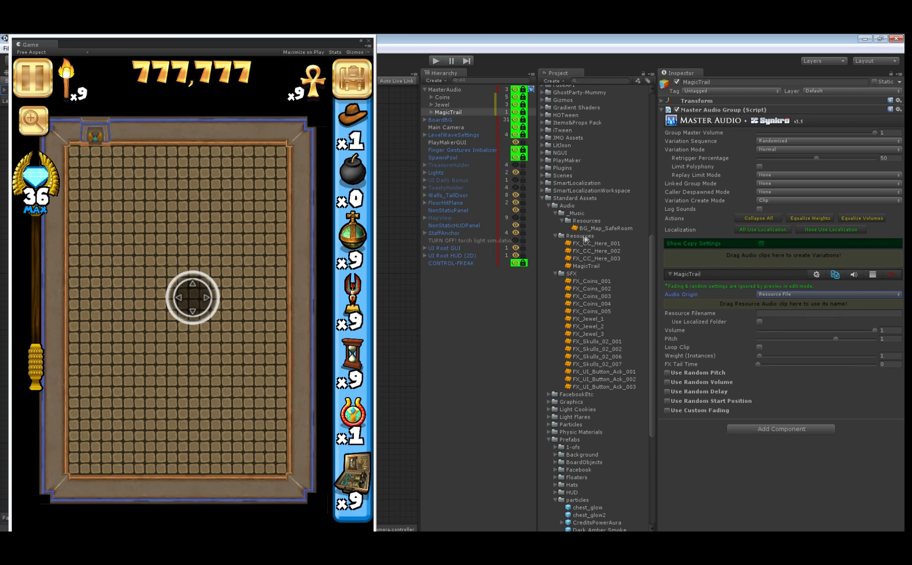
drag(580, 267, 737, 303)
Check MasterAudio's Variation Create Mode options, keeping Clip, and preview the MagicTrail variation's sound.
click(437, 89)
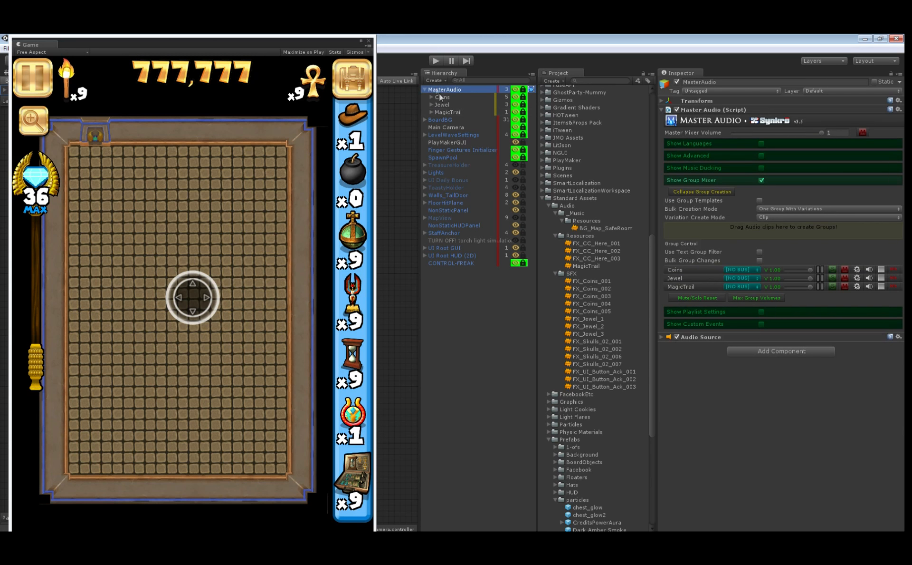
click(763, 217)
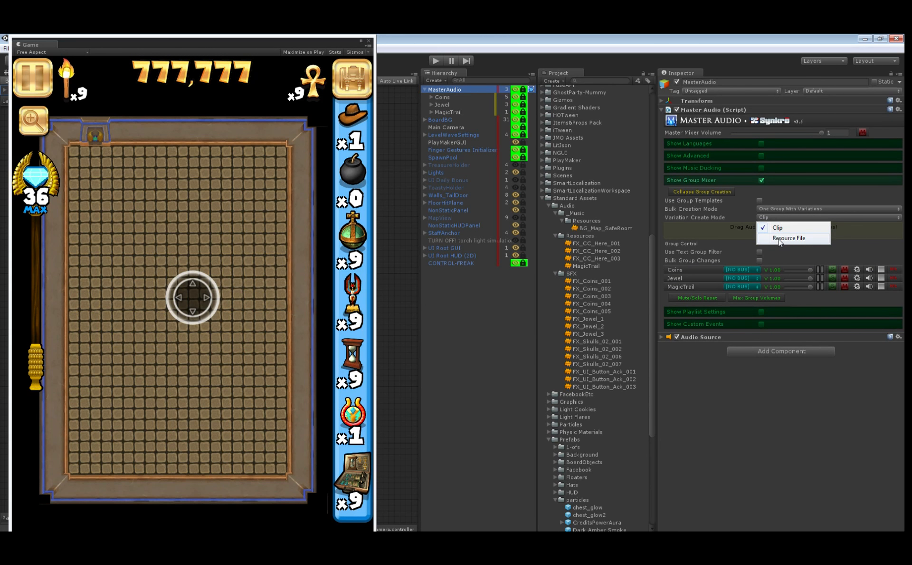
click(778, 226)
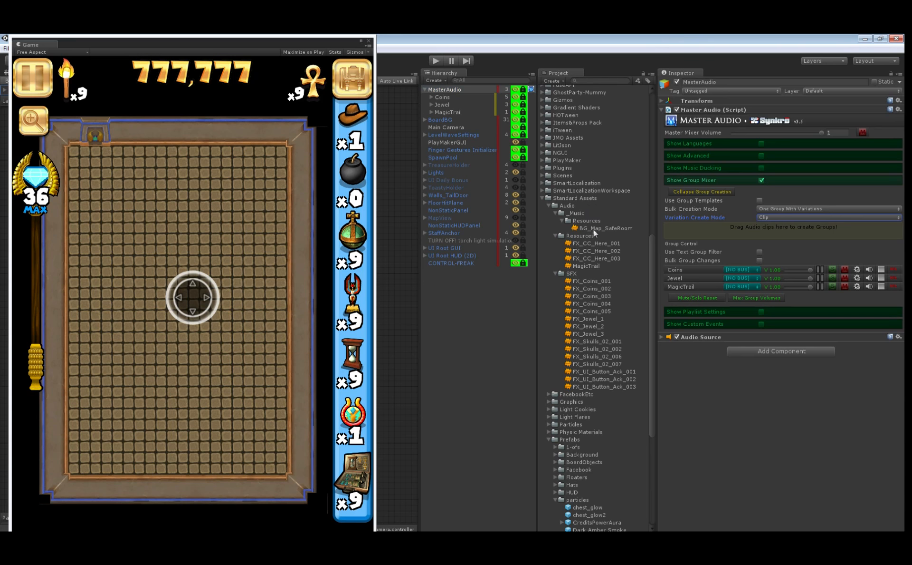
click(455, 113)
click(854, 275)
Add an Event Sounds component to the starburst_magicTrail prefab in the particles folder.
scroll(651, 293, down, 5)
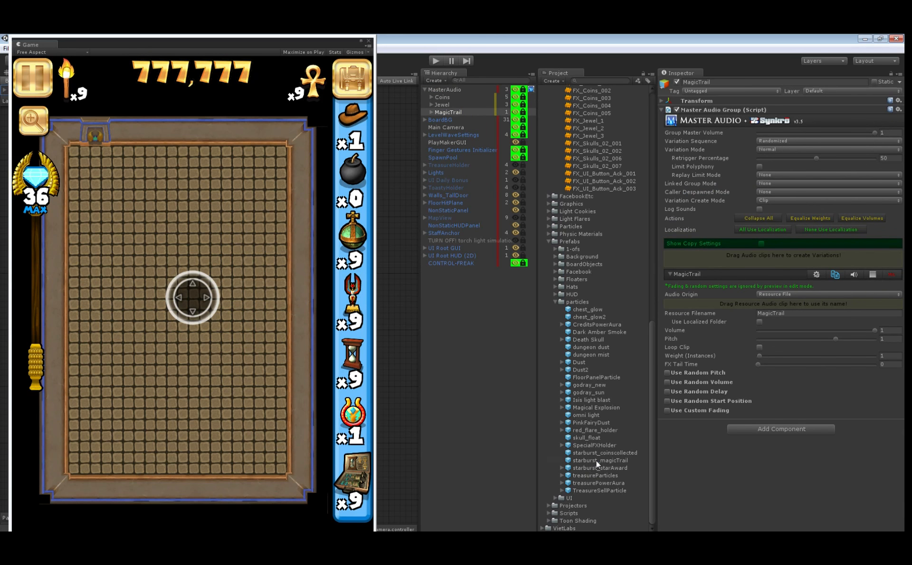
click(597, 460)
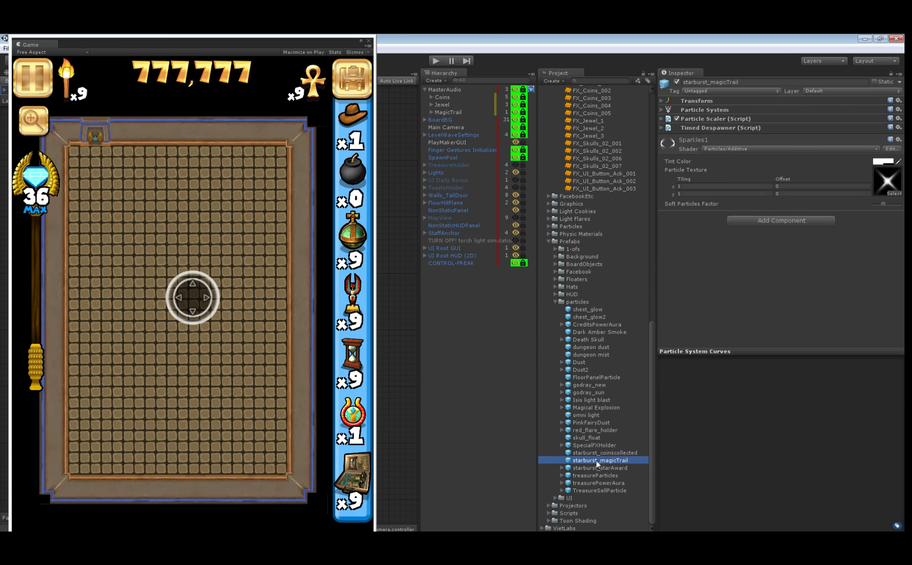
click(751, 221)
click(755, 275)
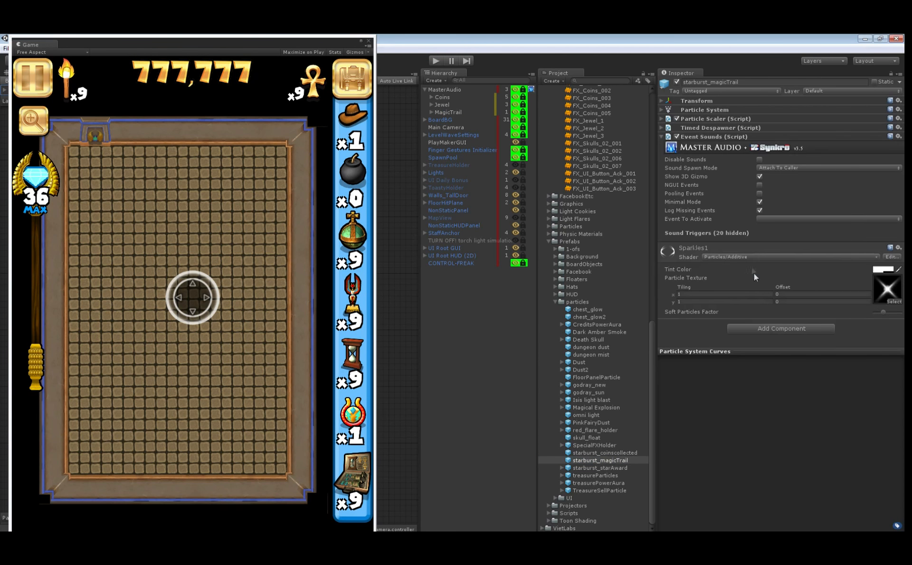
Enable Pooling Events on starburst_magicTrail and make its Spawned event play the MagicTrail sound group.
click(760, 193)
click(770, 218)
click(783, 426)
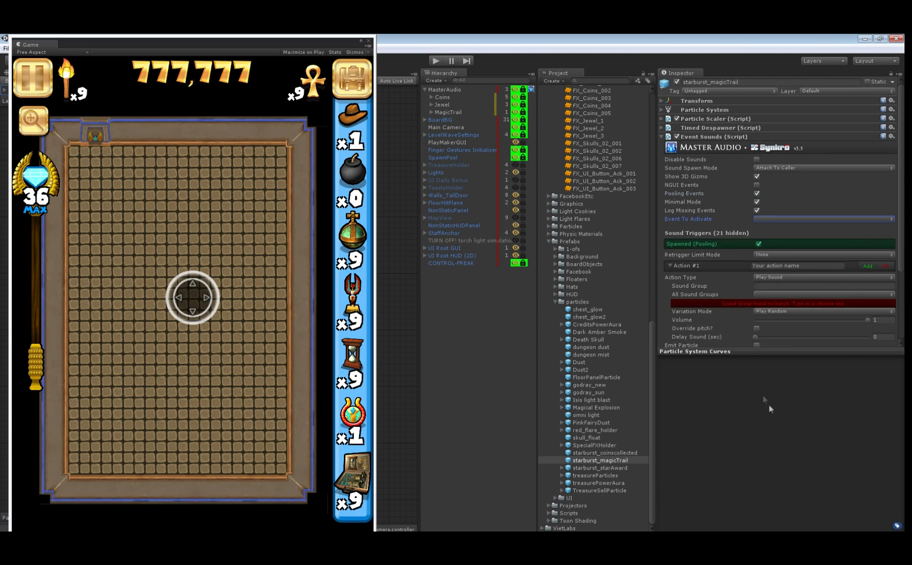
click(775, 294)
click(784, 344)
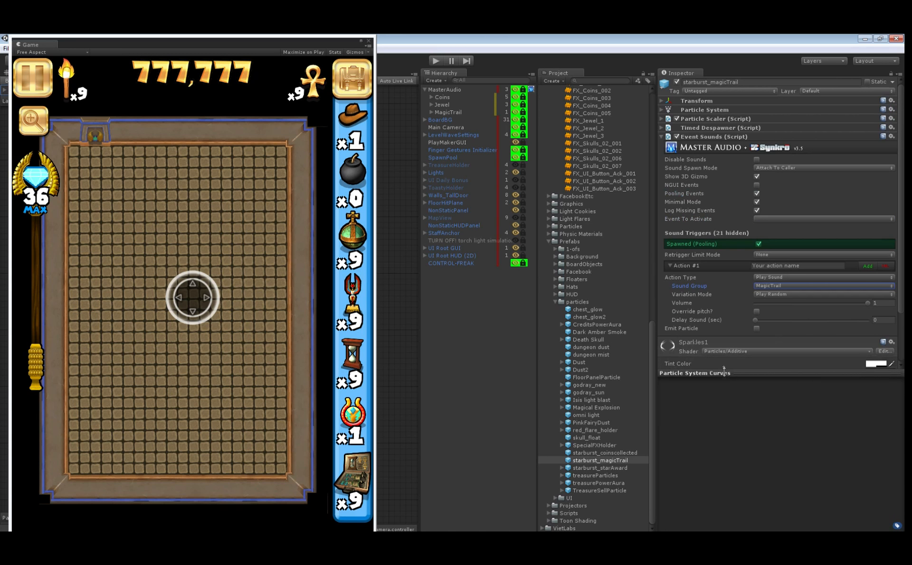
Open the Profiler and arrange its window beside the Game window.
click(292, 42)
click(306, 48)
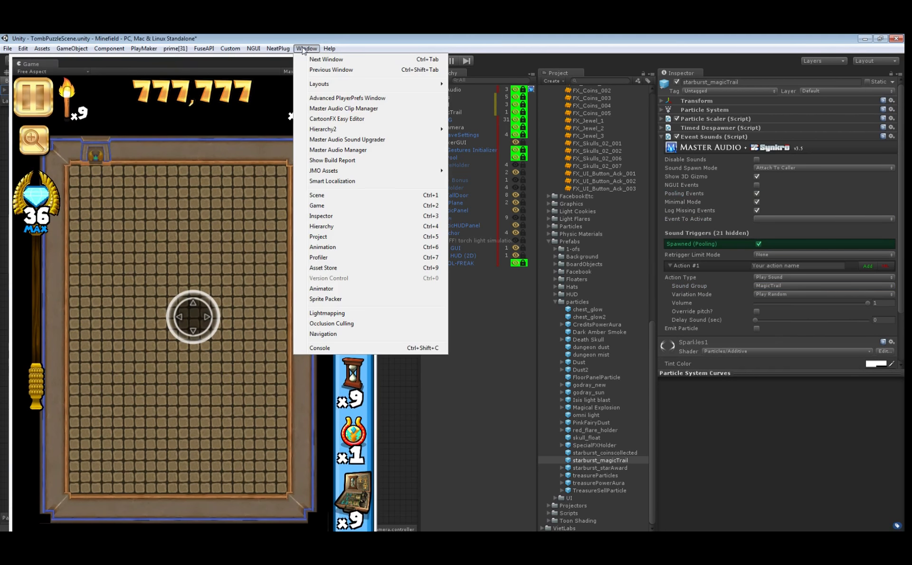
click(347, 257)
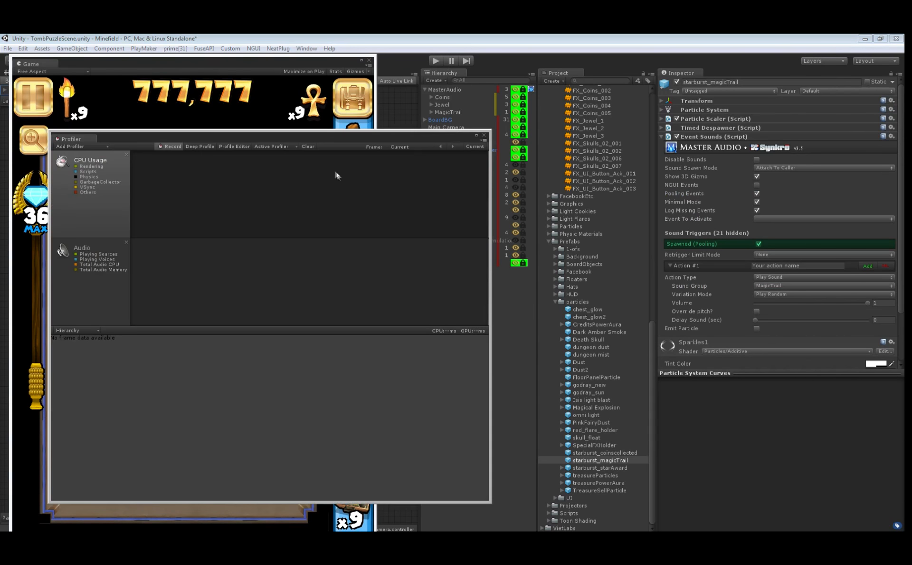
drag(332, 141, 713, 76)
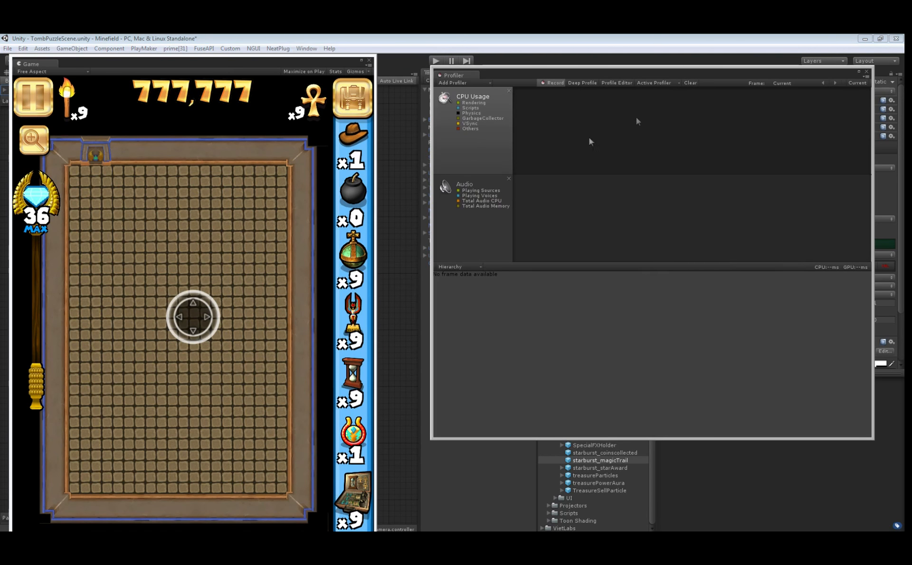
drag(301, 56, 301, 36)
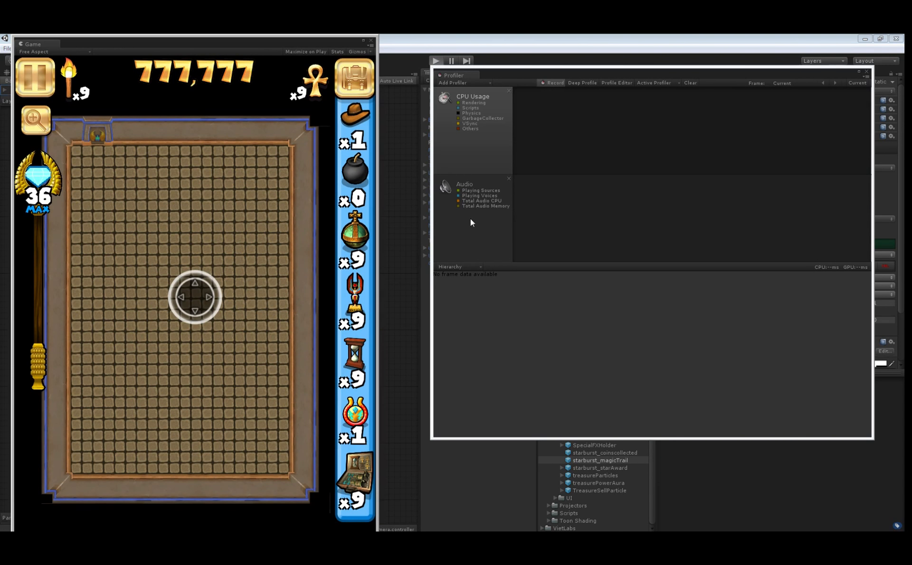
Run the game with the Profiler recording and move the character over coins and the scarab to trigger the sounds.
key(ctrl+p)
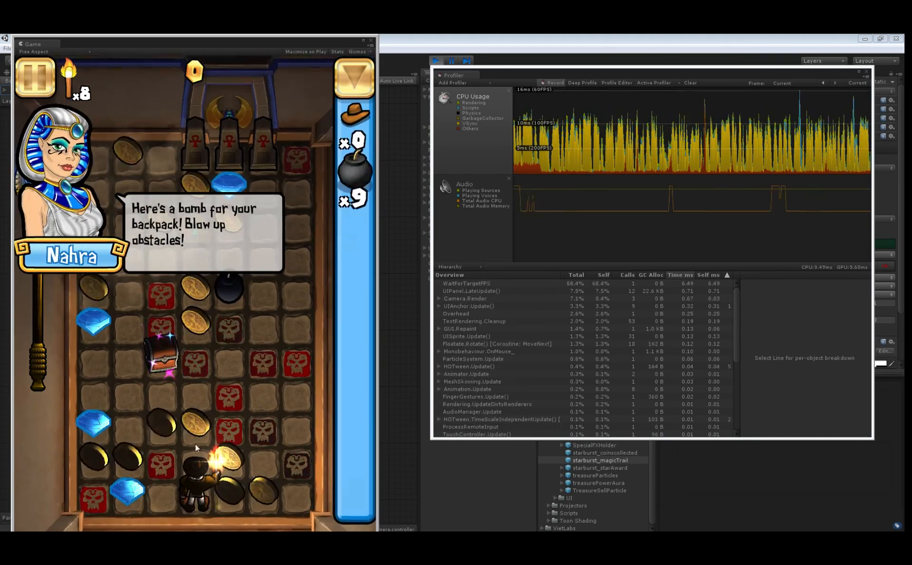
drag(197, 444, 204, 381)
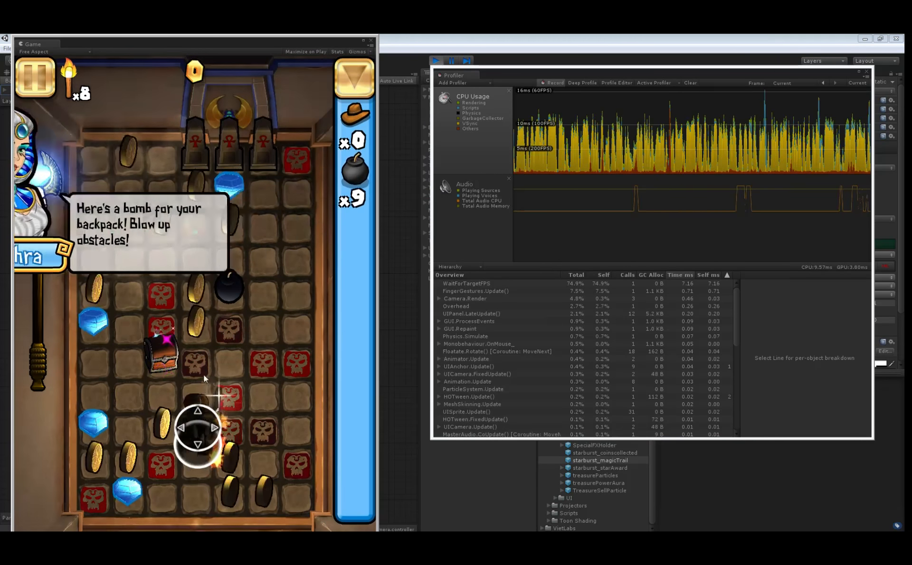
drag(184, 432, 119, 423)
drag(116, 380, 128, 248)
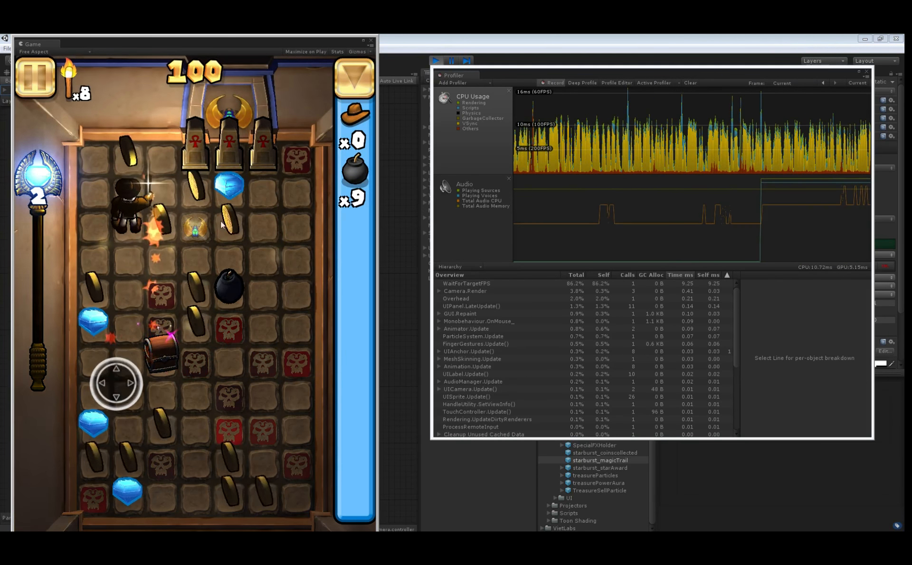
drag(244, 224, 301, 232)
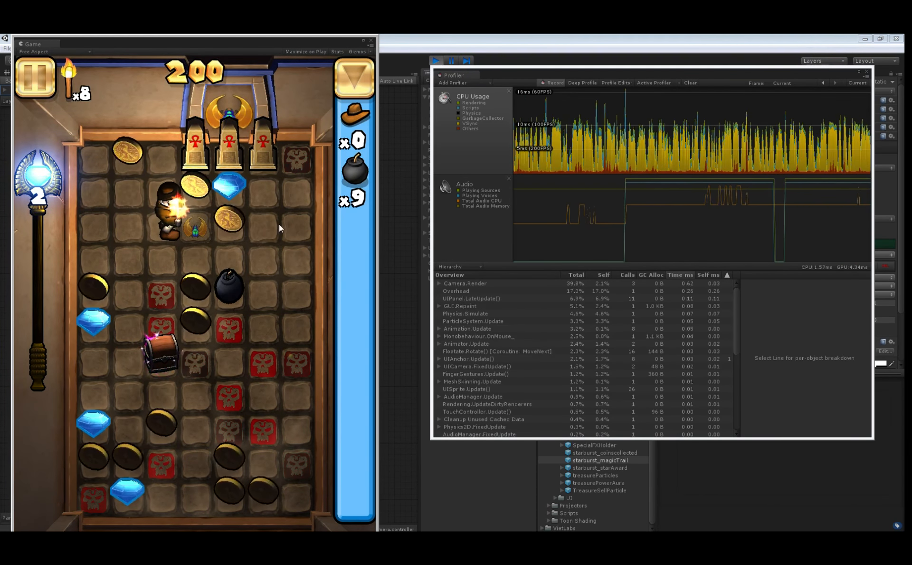
drag(254, 226, 266, 226)
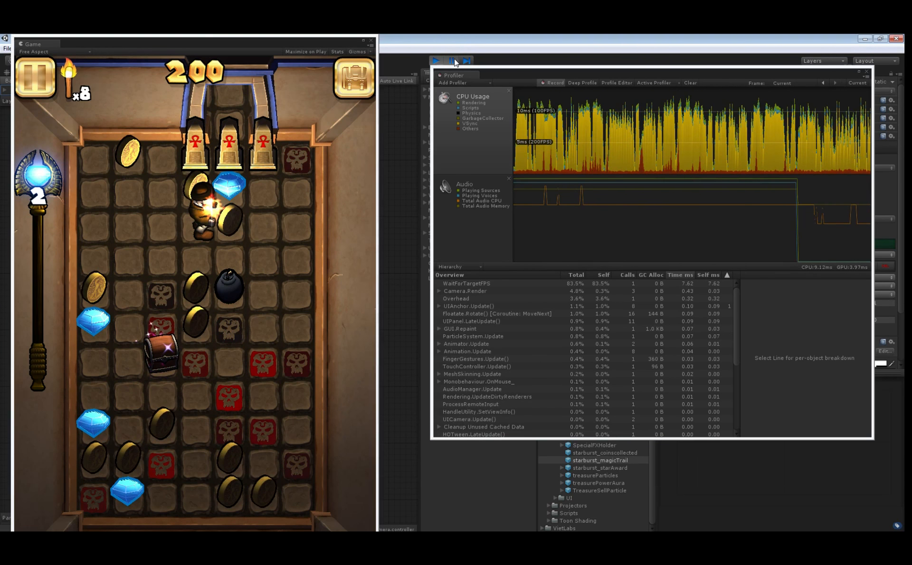
Pause the game and examine the Profiler's audio statistics at frames during and after sound playback.
click(454, 61)
click(775, 224)
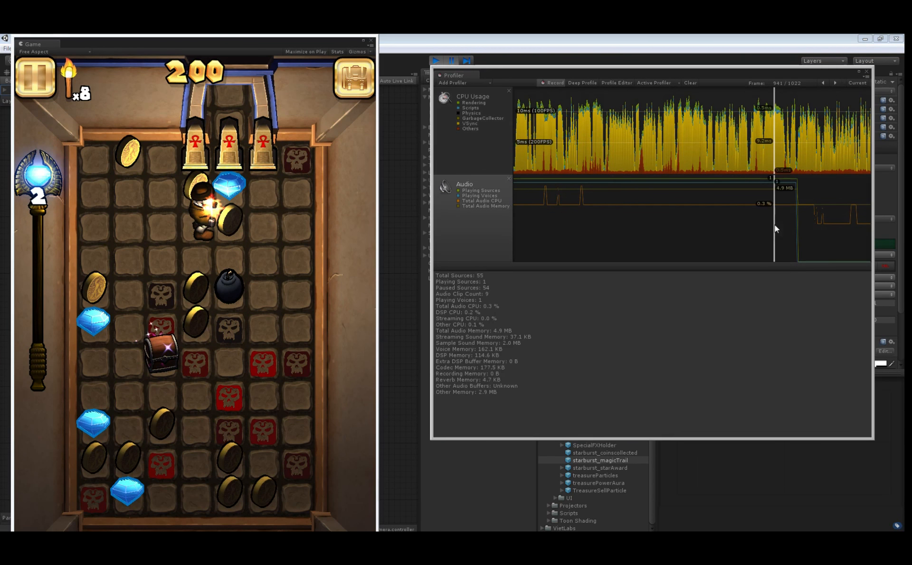
click(814, 229)
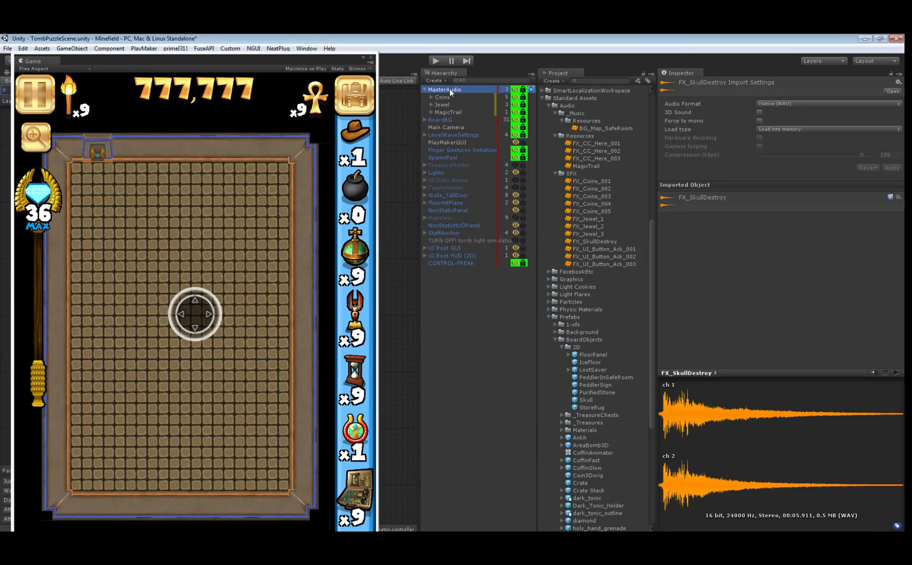
Create a sound group from the FX_SkullDestroy clip in the MasterAudio mixer, rename it as SkullDestroy, and preview its variation.
click(449, 89)
drag(590, 240, 694, 228)
click(462, 120)
key(F2)
key(Home)
key(Delete)
key(Delete)
key(Delete)
key(Return)
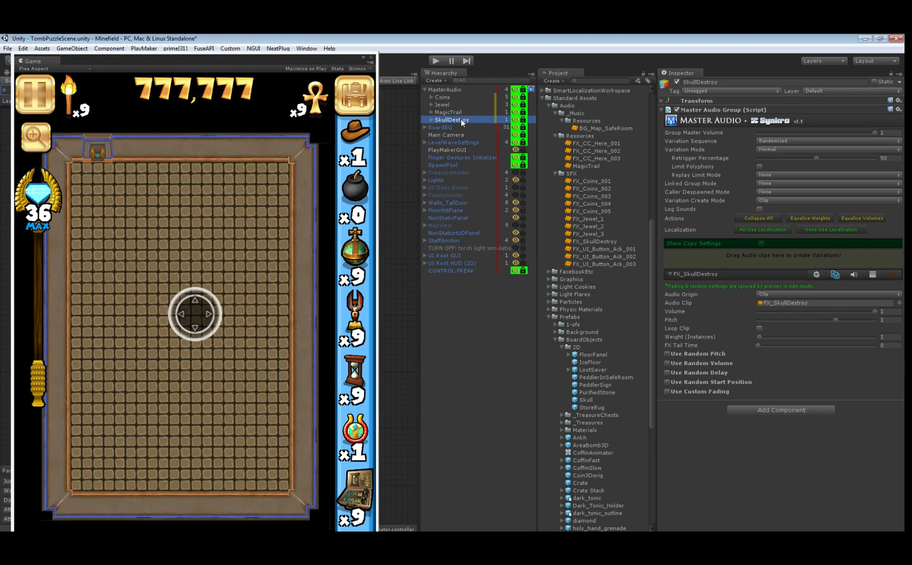
click(855, 274)
Add an Event Sounds component to the Skull prefab in BoardObjects/2D and collapse its UISprite Color Anim Stagger component.
scroll(588, 360, down, 5)
scroll(586, 357, down, 4)
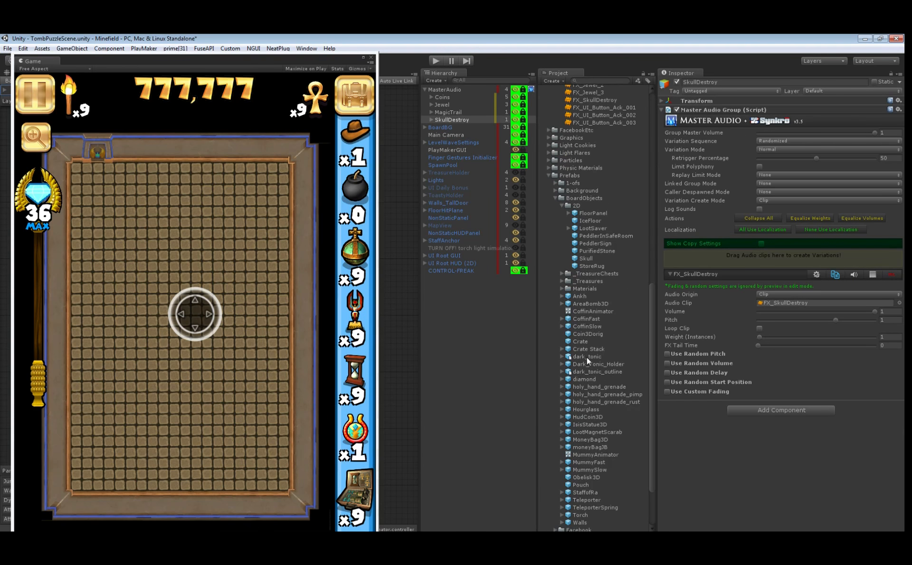
click(585, 257)
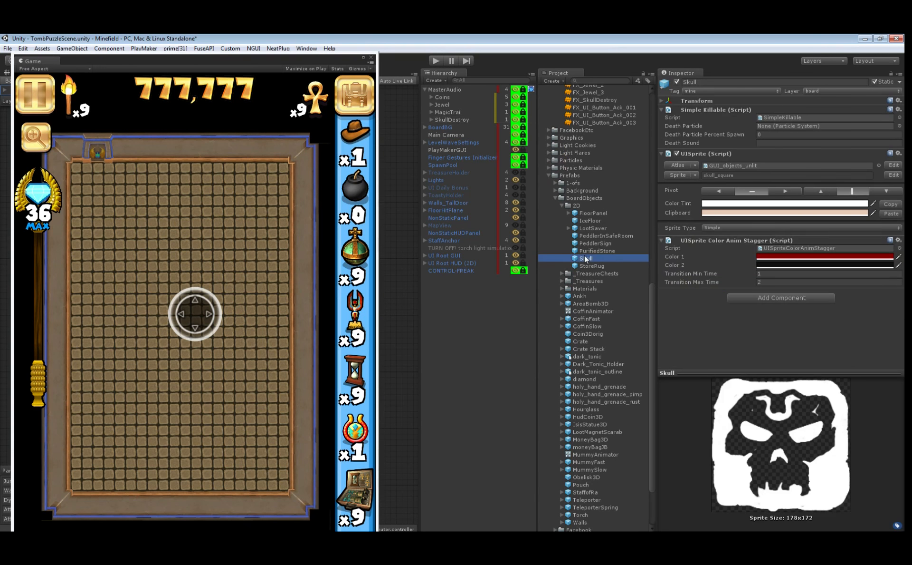
click(779, 297)
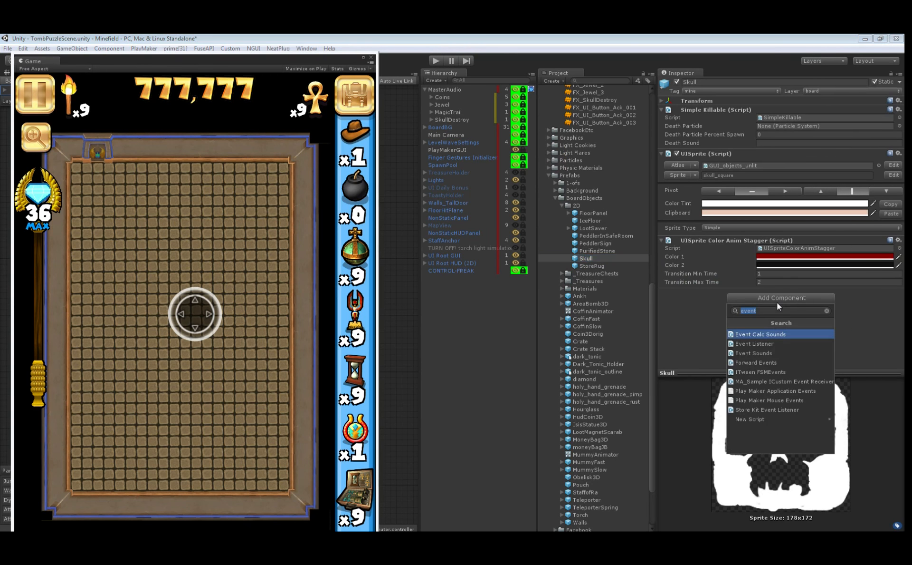
click(755, 351)
click(757, 357)
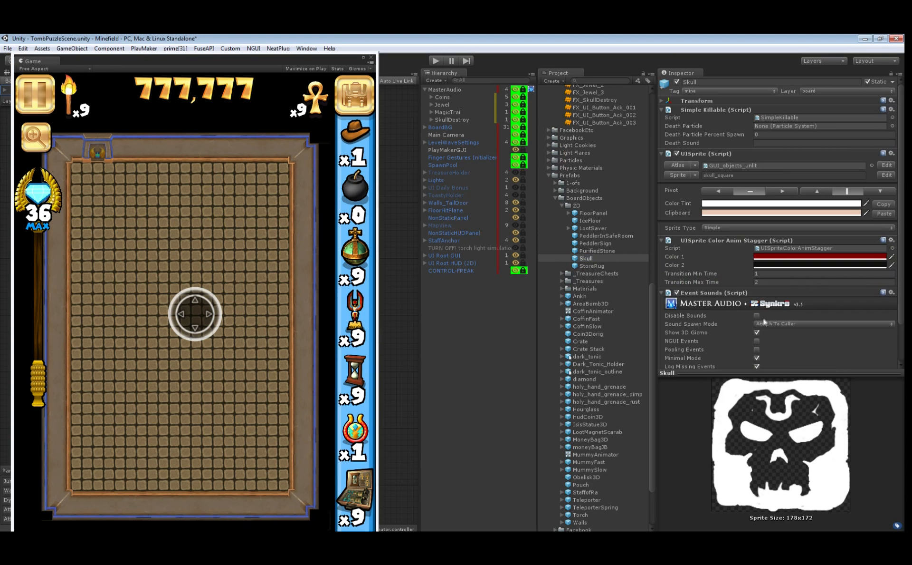
scroll(762, 296, down, 2)
click(662, 195)
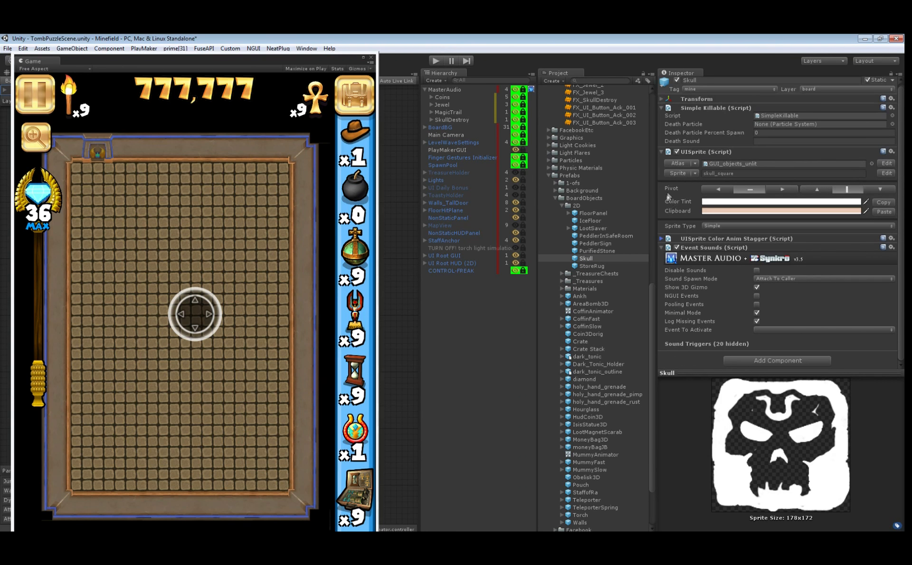
In the Skull prefab's Event Sounds, enable Pooling Events and add a Despawned trigger that plays the SkullDestroy sound group.
click(662, 153)
click(662, 110)
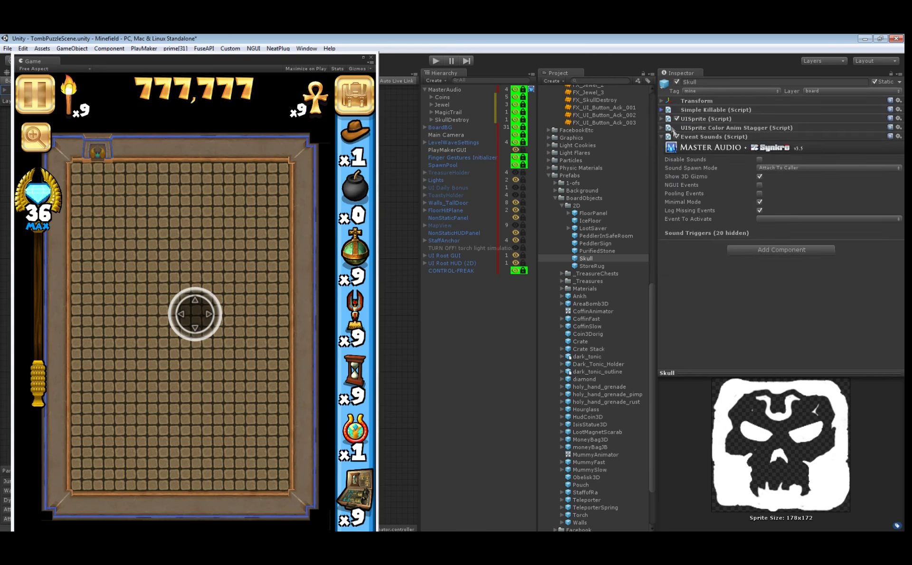
click(760, 194)
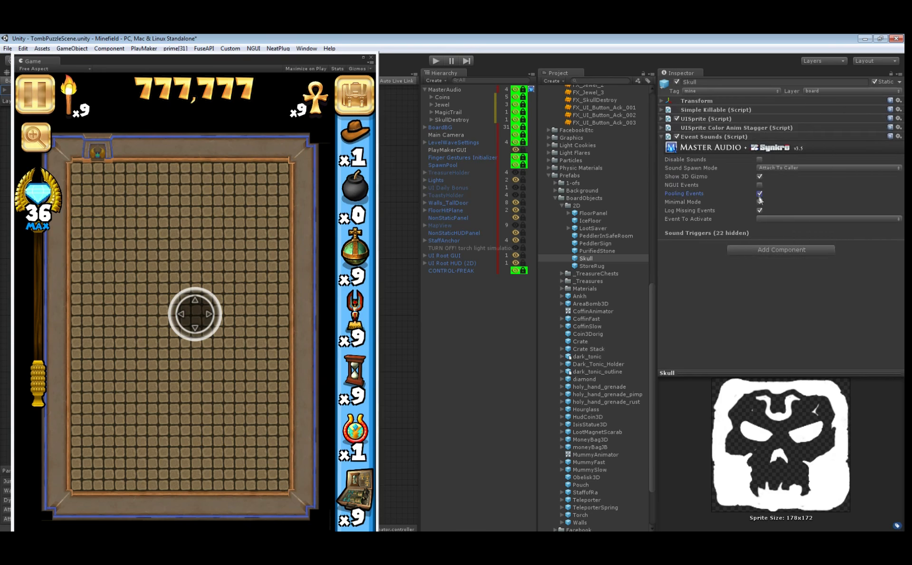
click(773, 219)
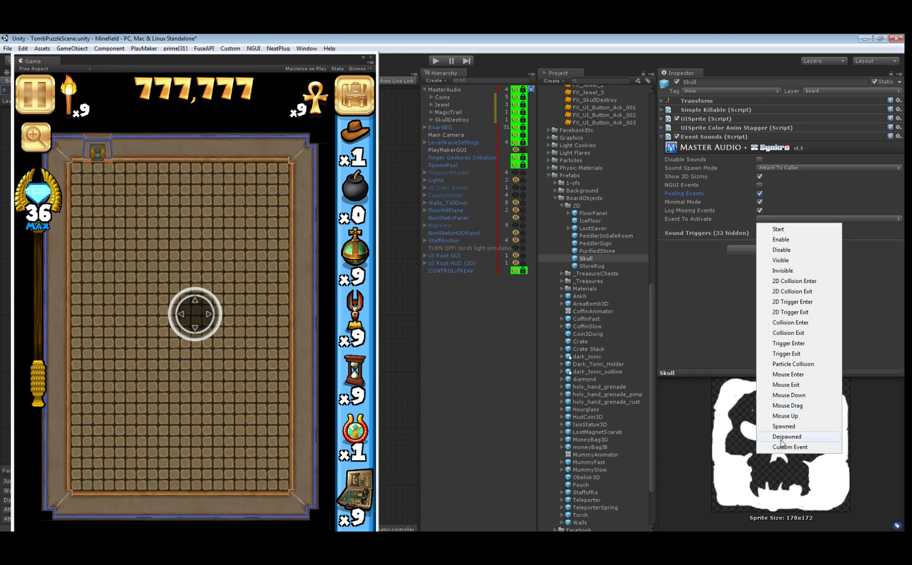
click(783, 436)
click(768, 295)
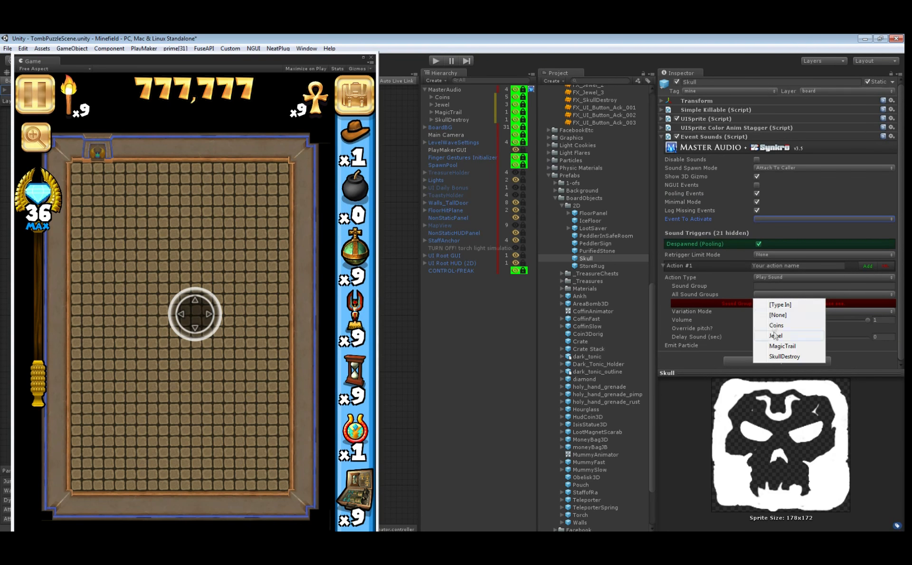
click(780, 362)
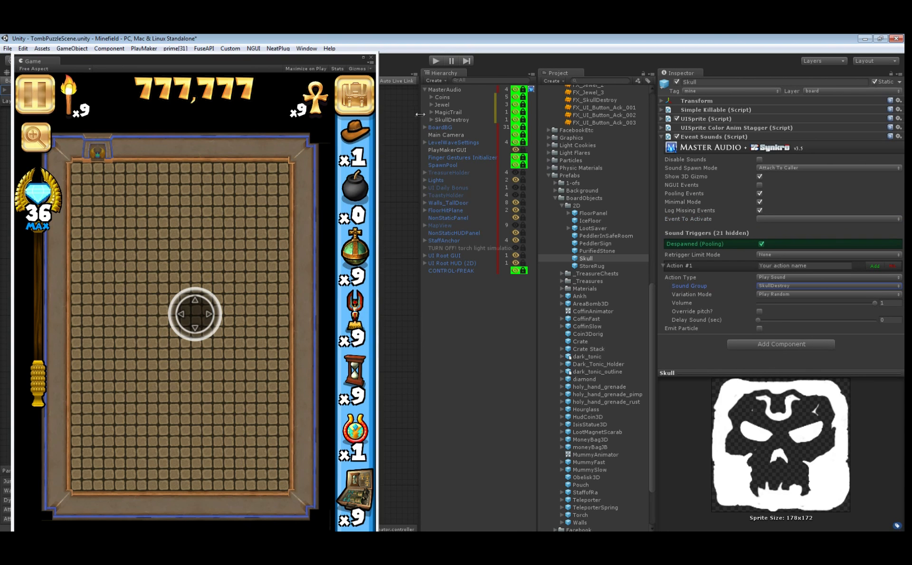
Set the Weight (Instances) of the FX_SkullDestroy variation in MasterAudio's SkullDestroy group to 4.
click(444, 89)
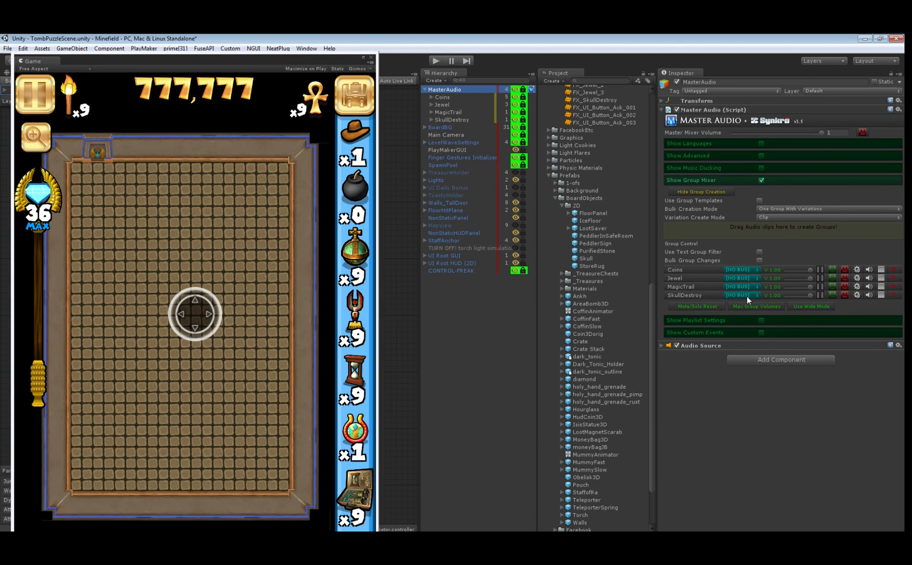
click(431, 97)
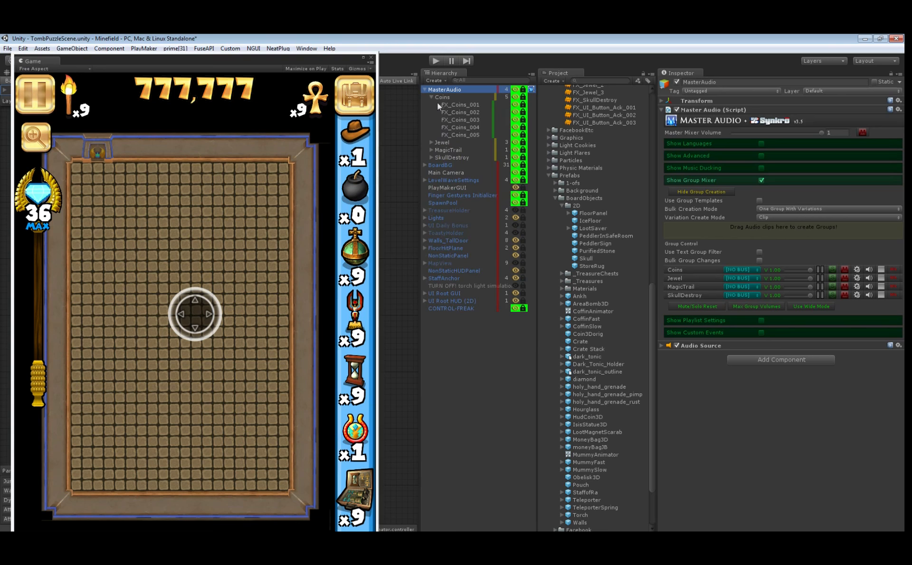
click(431, 96)
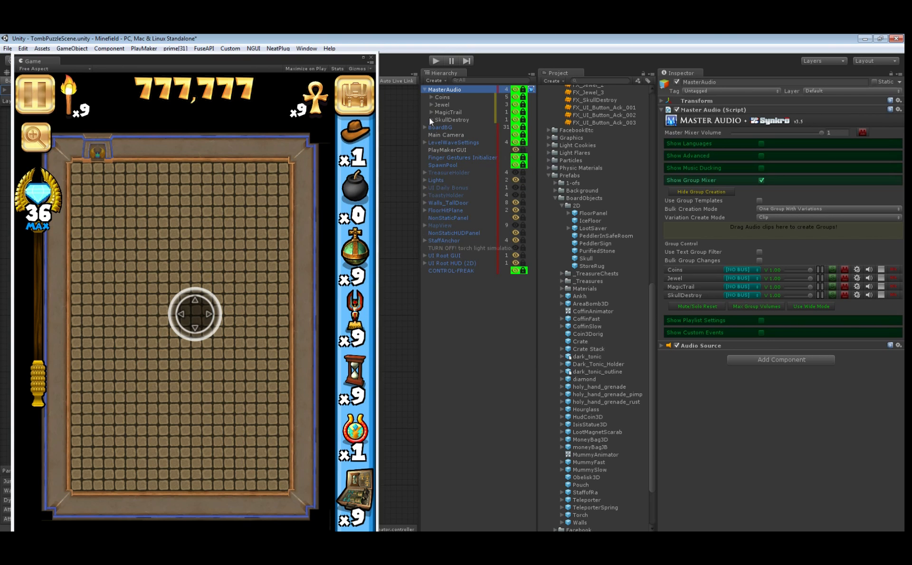
click(430, 119)
click(457, 121)
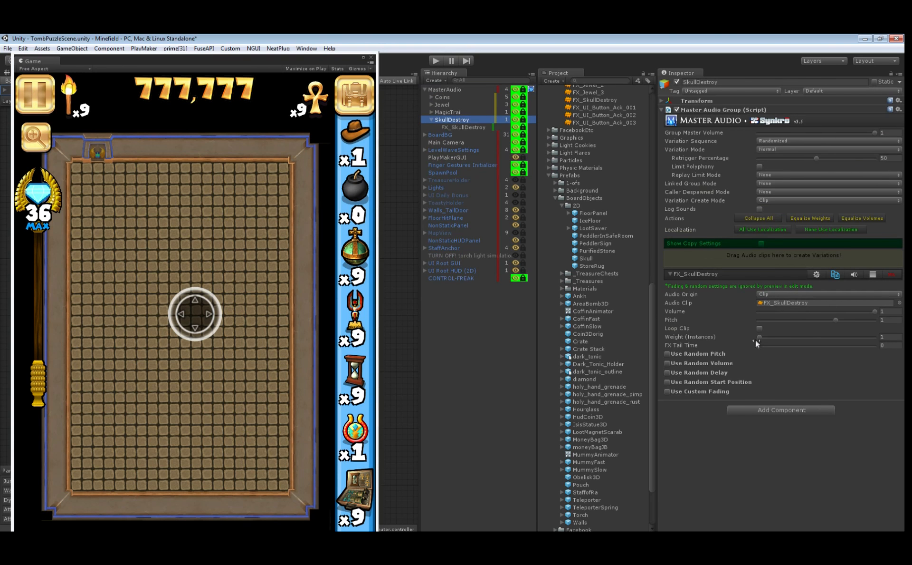
click(889, 337)
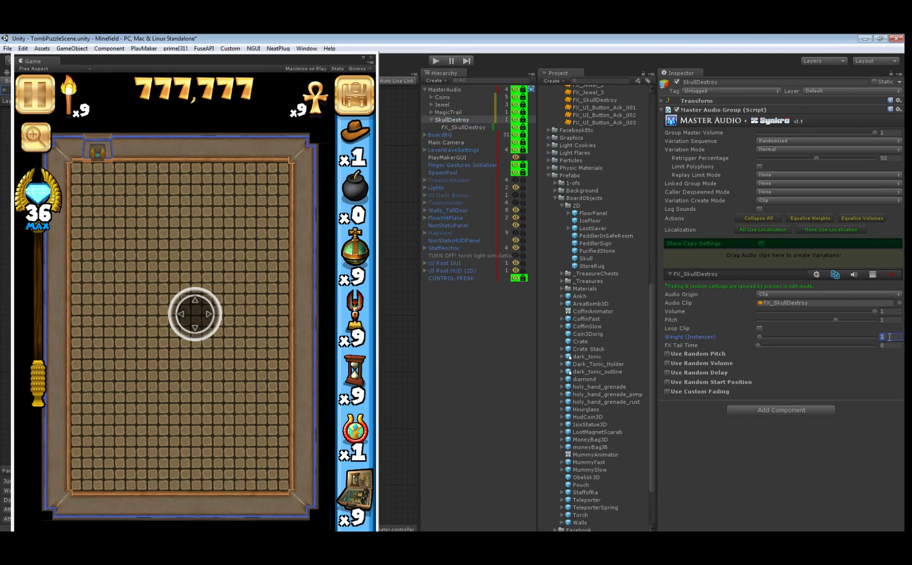
text(4)
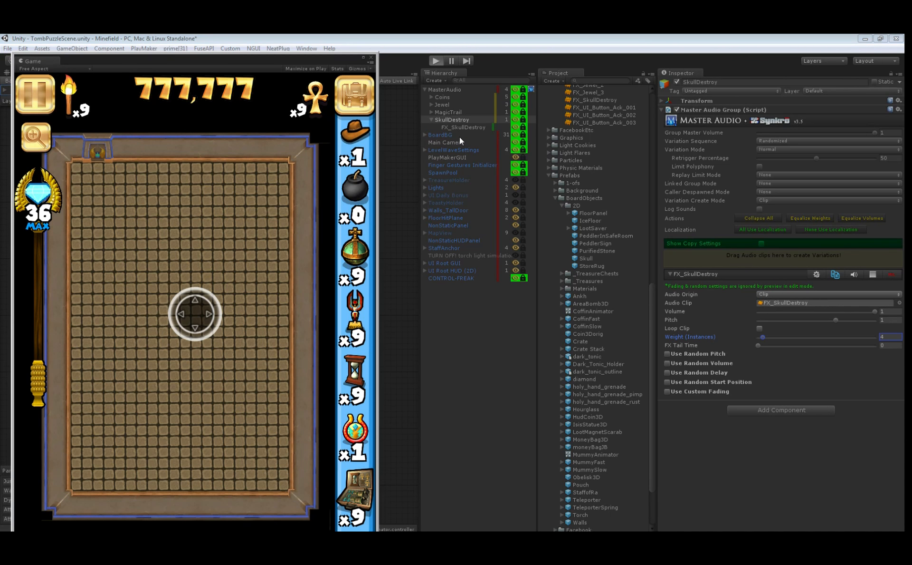
Run the game, move the character across the board while monitoring the MasterAudio mixer's active voices, and stop the game.
key(ctrl+p)
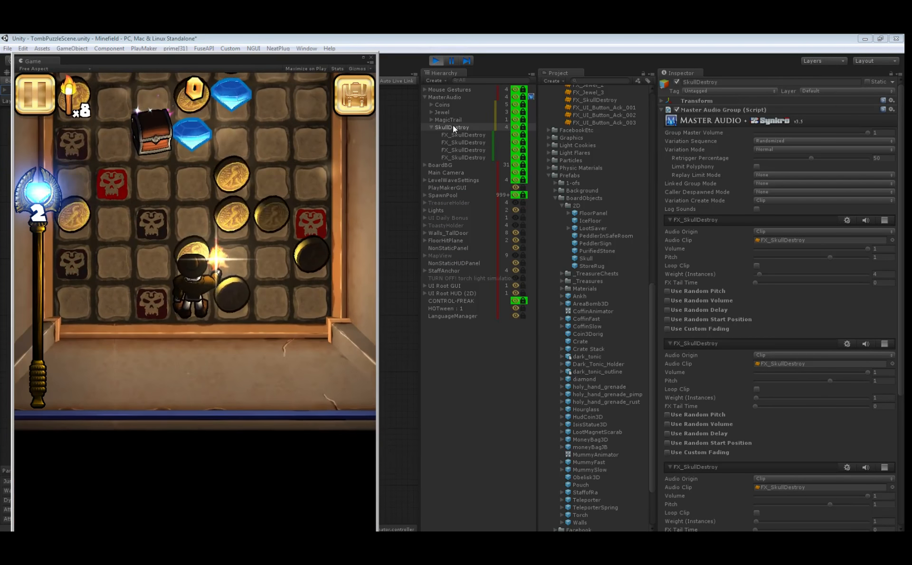
mouse_move(220, 497)
mouse_down()
mouse_move(222, 456)
mouse_move(158, 481)
mouse_move(170, 386)
mouse_move(126, 420)
mouse_move(102, 417)
mouse_up()
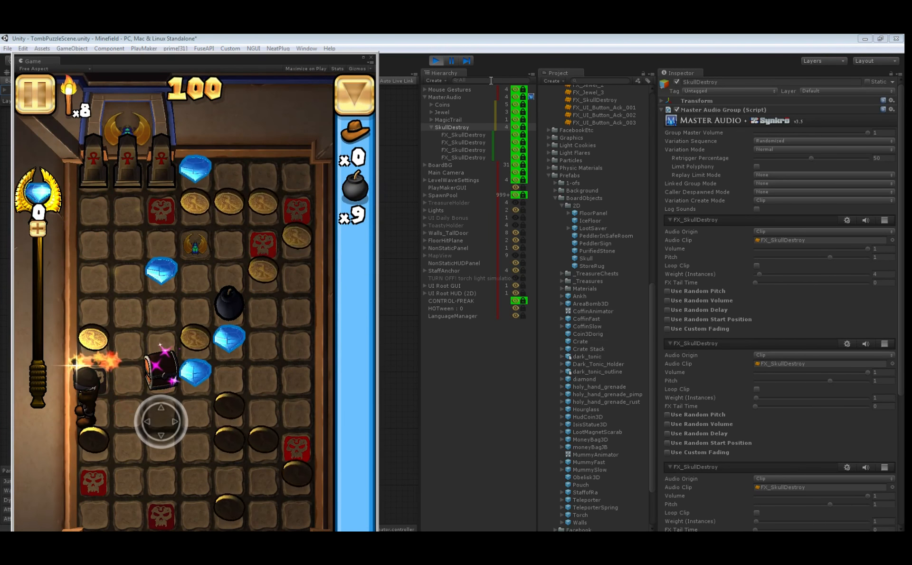
click(452, 97)
drag(234, 285, 239, 233)
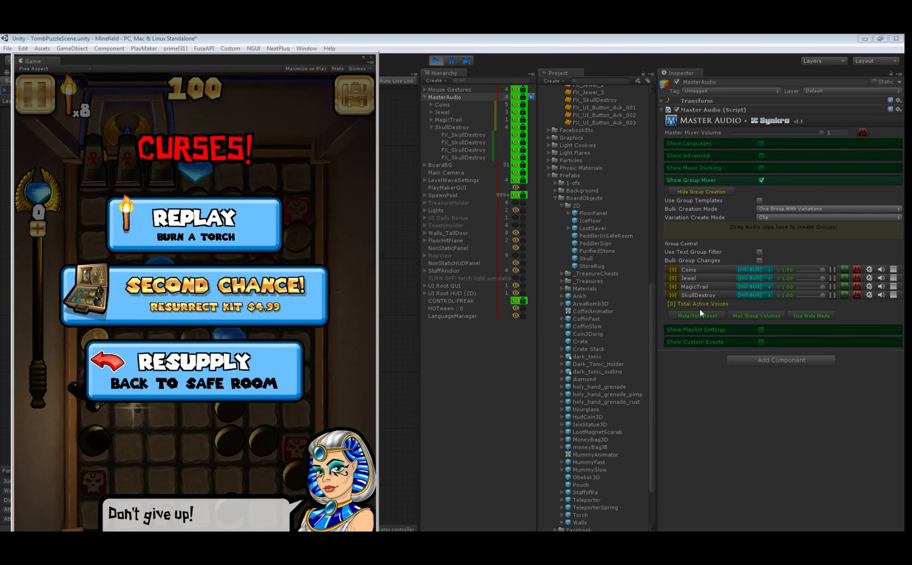
key(ctrl+p)
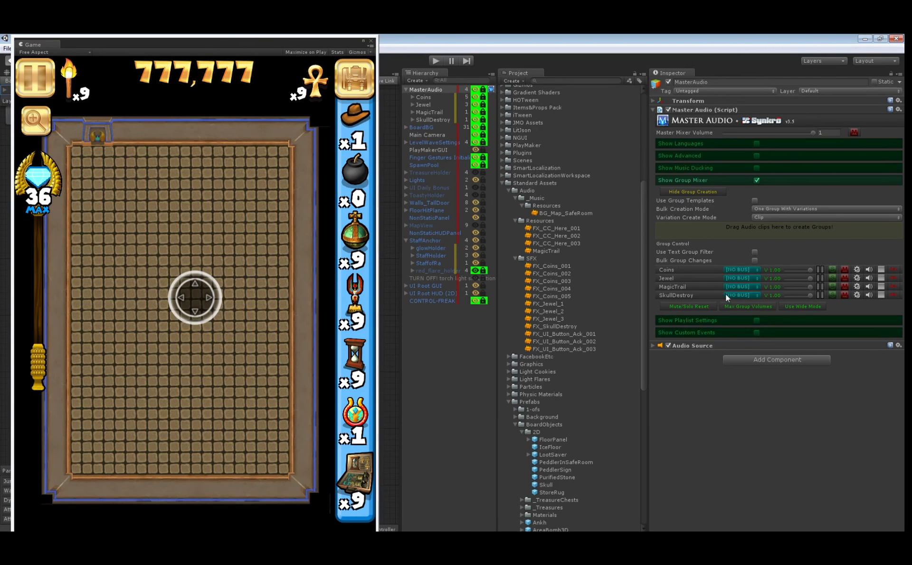
Assign the SkullDestroy group to a new bus and name the bus SFX.
click(734, 294)
click(745, 314)
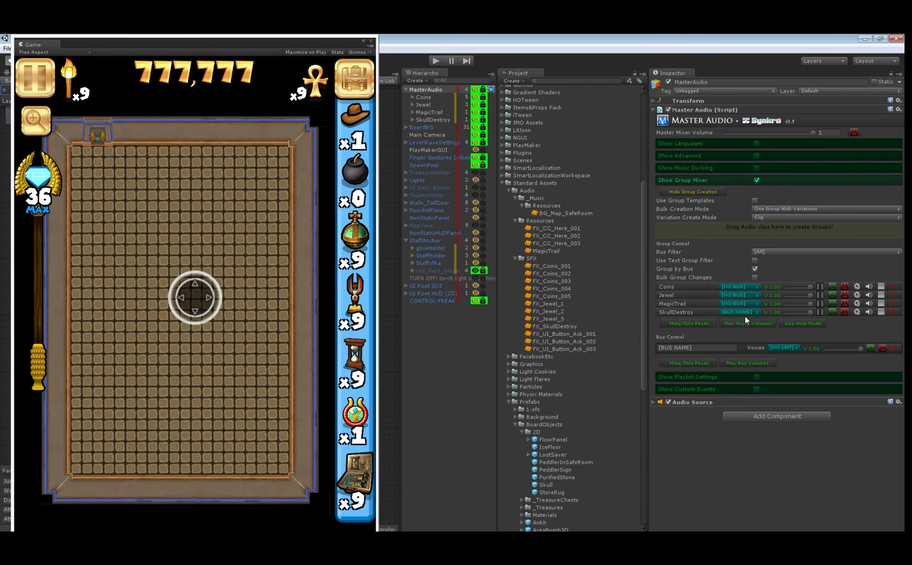
click(702, 348)
text(SFX)
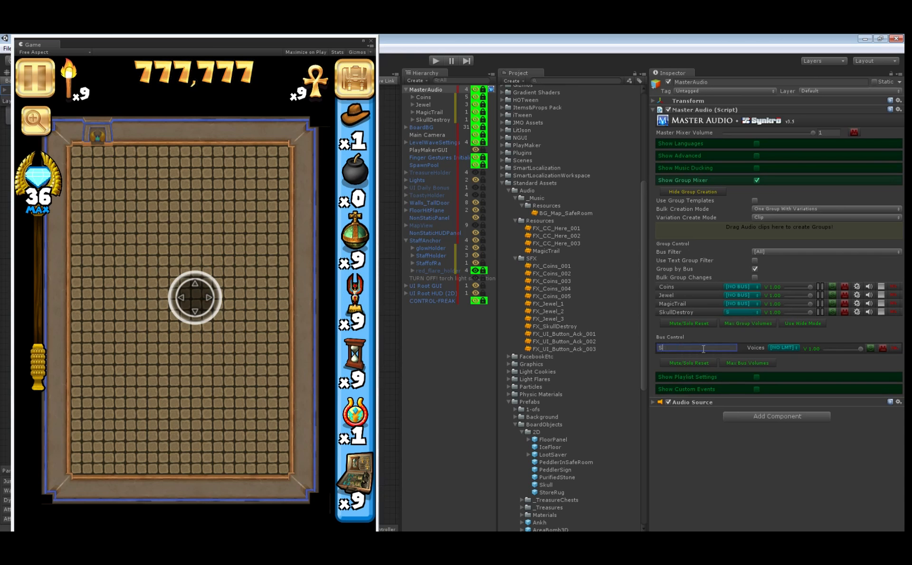
Assign the MagicTrail group to the SFX bus, turn on Bulk Group Changes and select all groups.
click(731, 303)
click(745, 335)
click(754, 278)
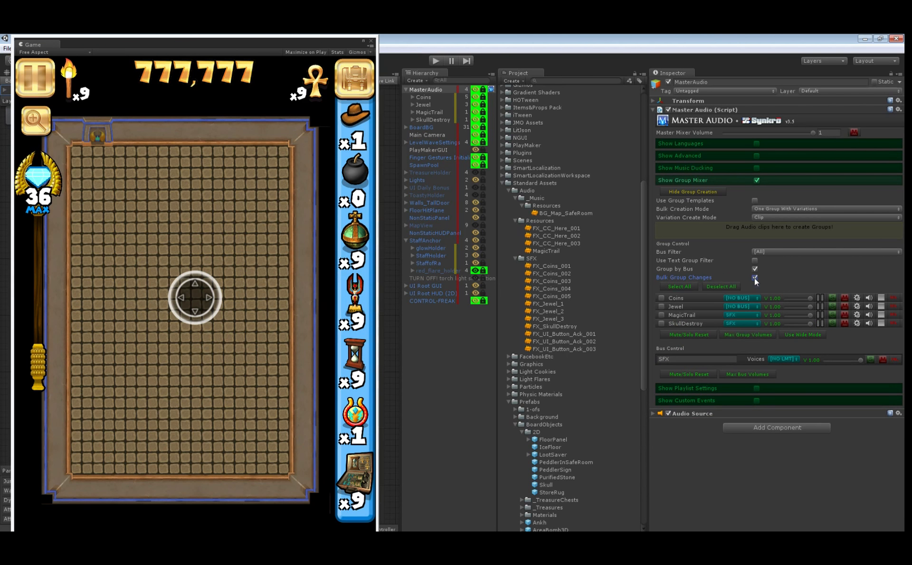
click(679, 286)
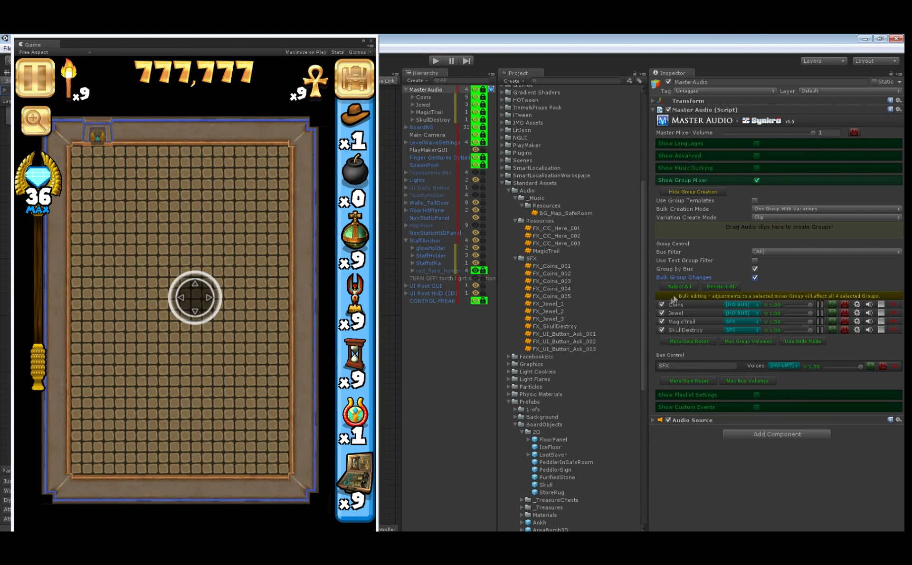
Try soloing all selected groups and lowering their volume together through the Coins group.
click(833, 304)
click(832, 305)
drag(811, 307, 802, 307)
Assign all selected groups to the SFX bus and turn off Bulk Group Changes.
click(744, 312)
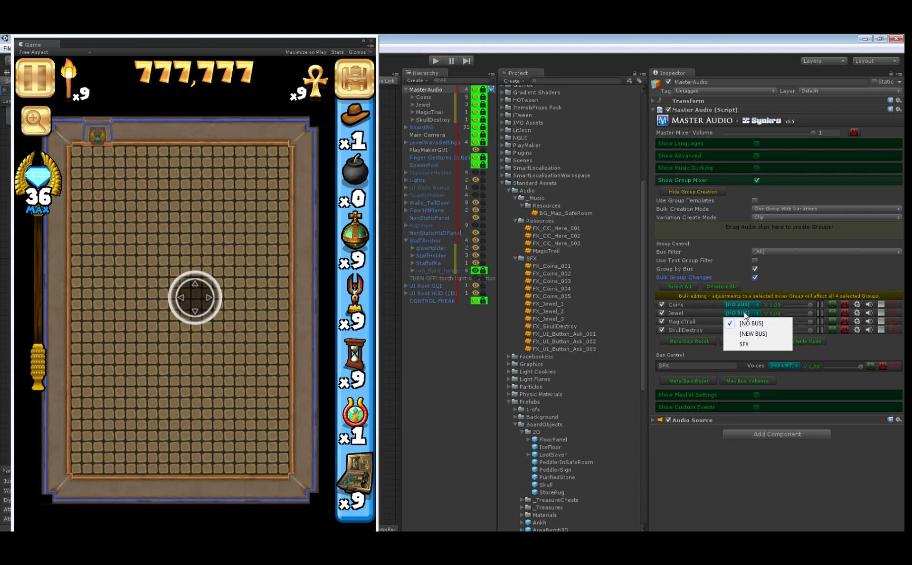
click(744, 344)
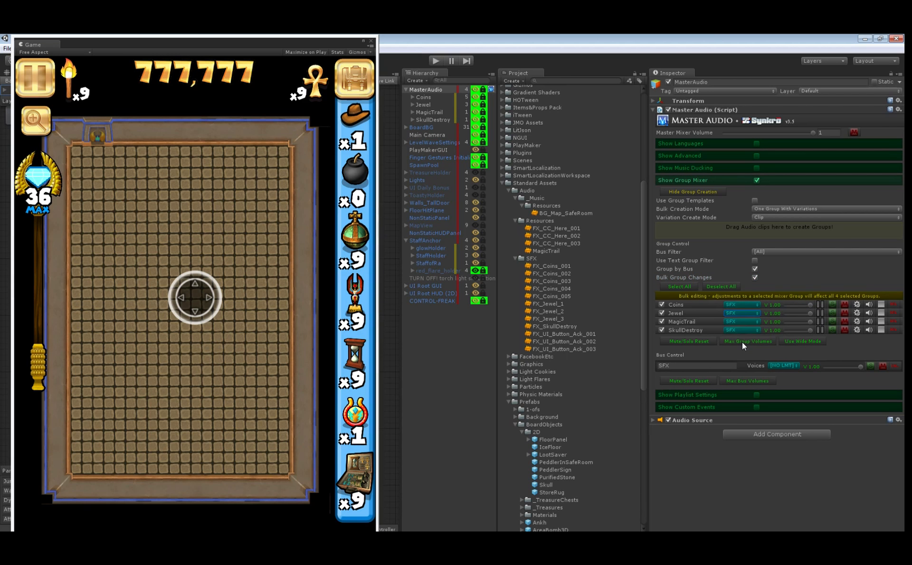
click(755, 278)
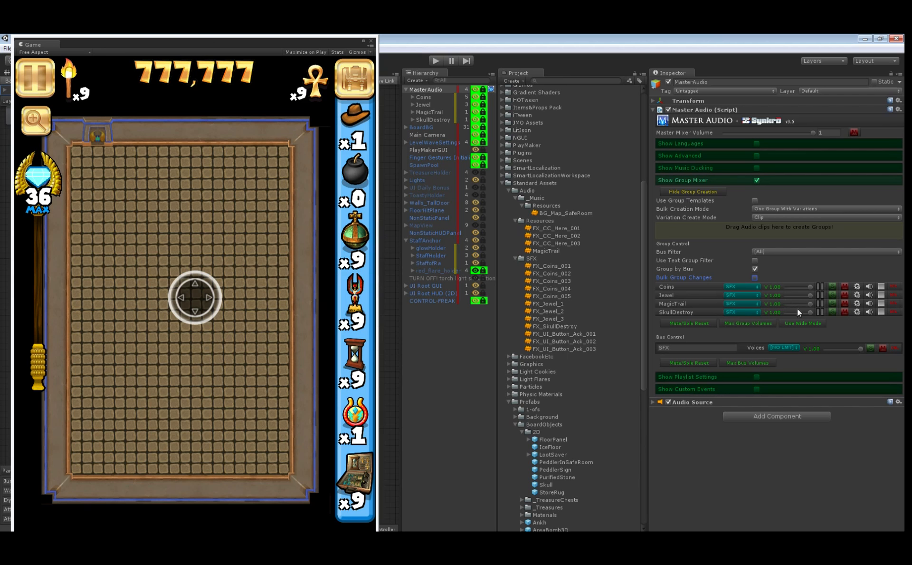
Toggle the SFX bus's mute and solo on and back off.
click(883, 346)
click(882, 346)
click(871, 347)
click(872, 347)
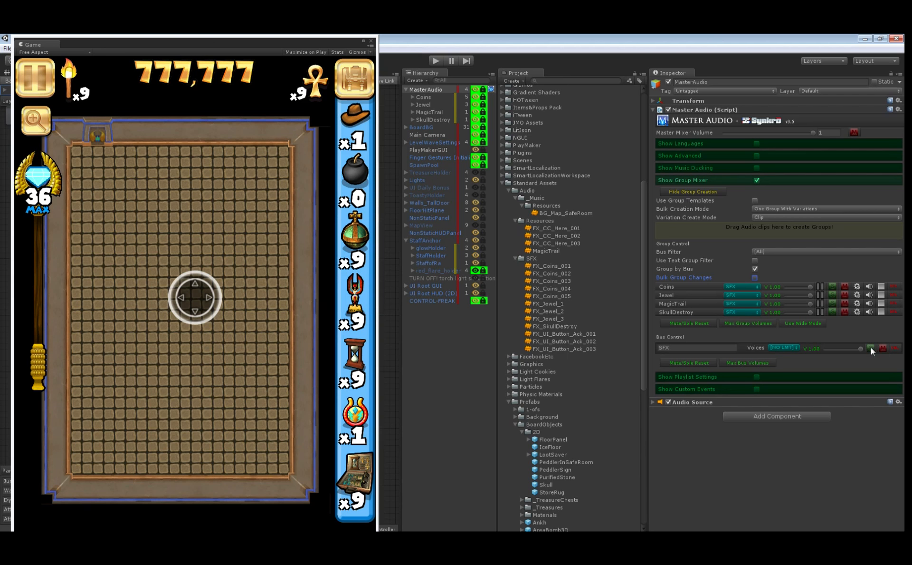
Limit the SFX bus to 1 voice, run the game and move the character to collect treasure.
click(780, 347)
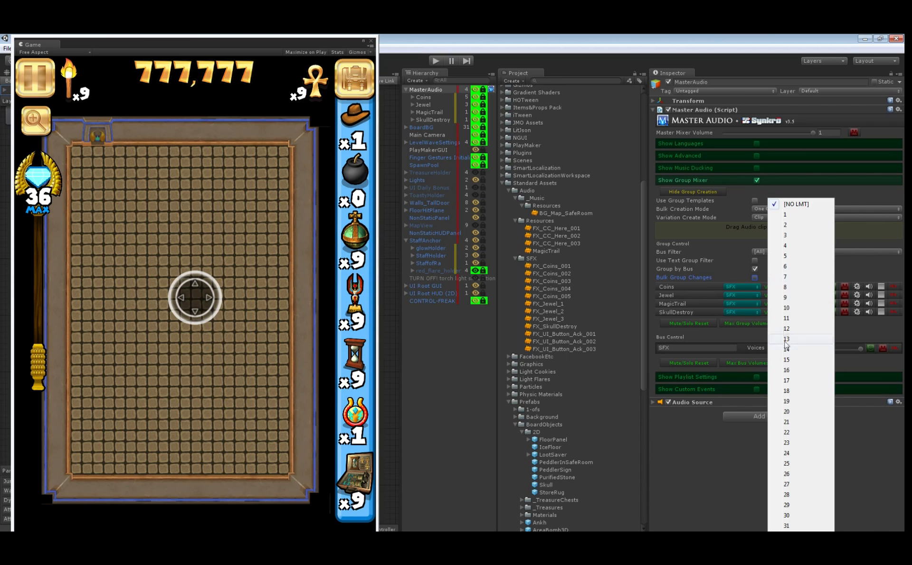
click(792, 216)
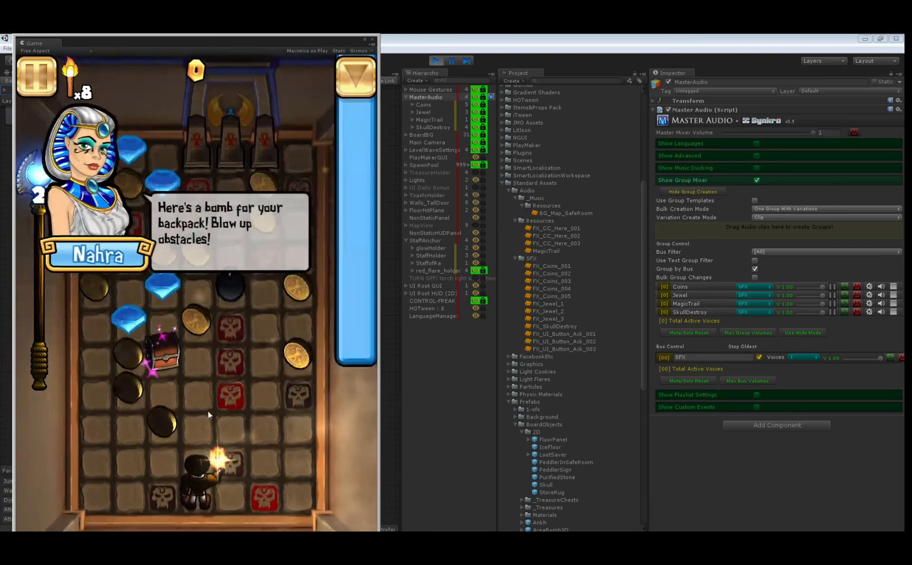
mouse_move(199, 413)
mouse_down()
mouse_move(199, 386)
mouse_move(210, 420)
mouse_move(147, 434)
mouse_move(147, 382)
mouse_up()
Raise the SFX bus's voice limit while the game runs and move the character to trigger more sounds.
click(803, 358)
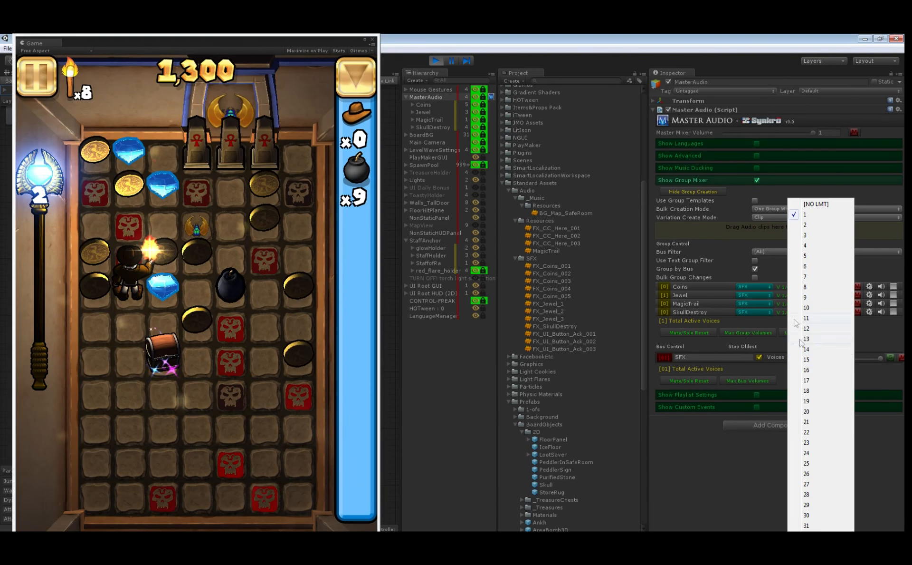
click(806, 246)
mouse_move(198, 285)
mouse_down()
mouse_move(230, 279)
mouse_move(217, 261)
mouse_move(287, 219)
mouse_up()
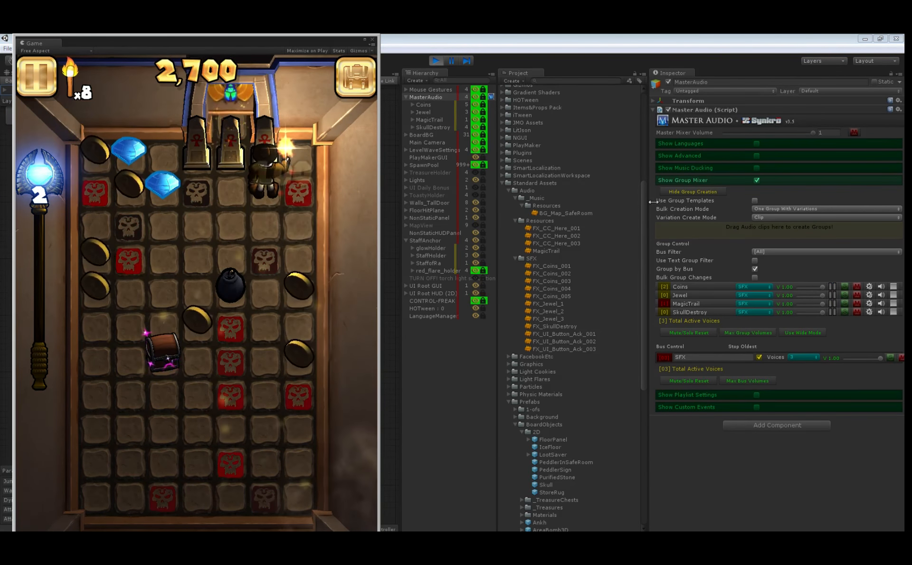
Turn on Save Runtime Changes in MasterAudio's advanced settings and stop the game.
click(757, 156)
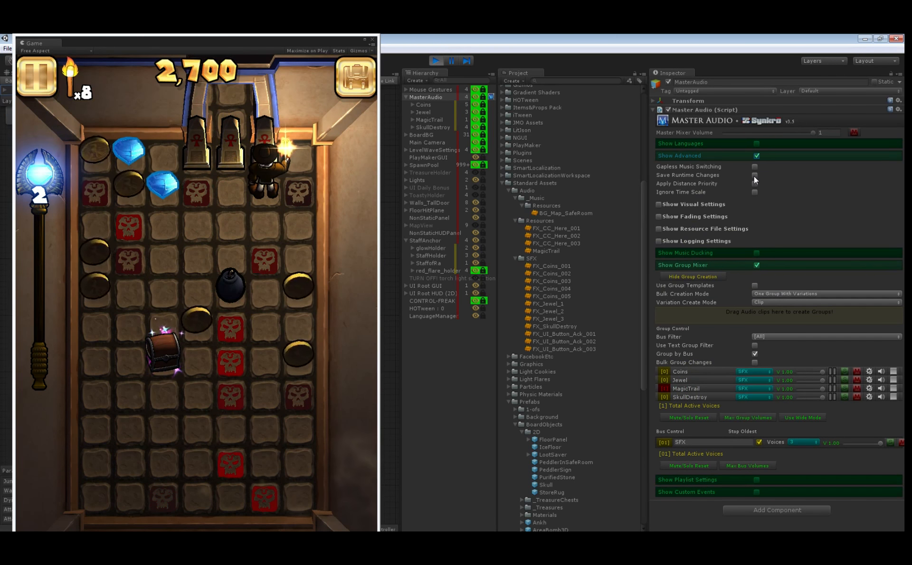
click(755, 175)
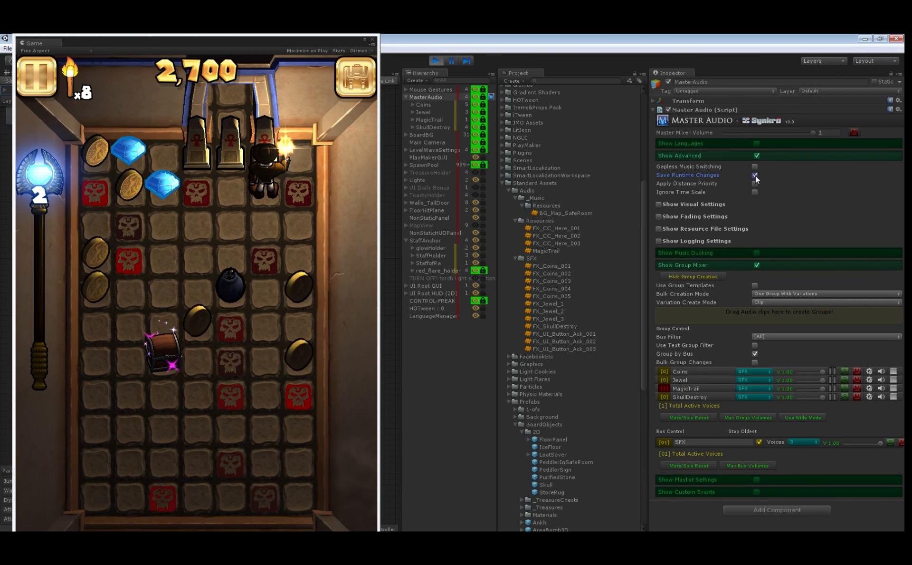
click(436, 61)
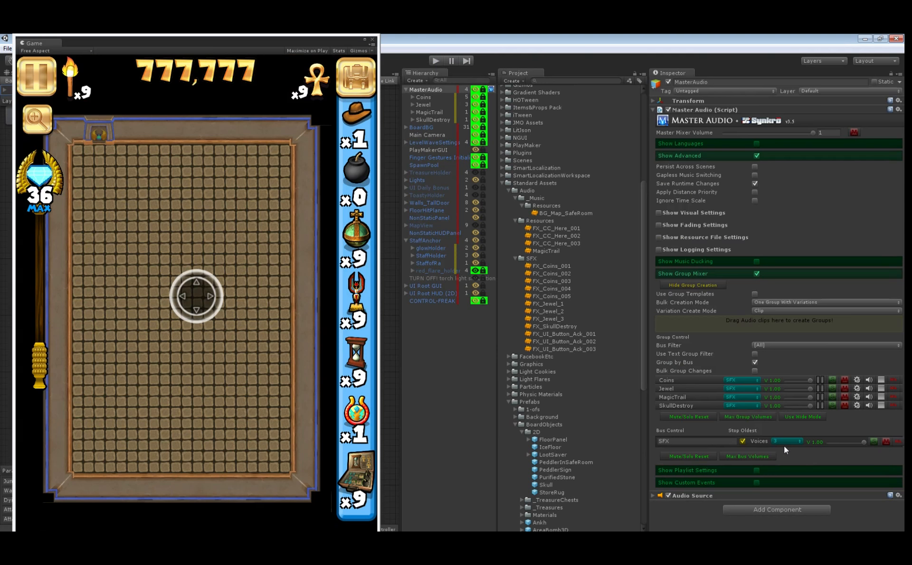
Move the floating Game window down clear of the main menu and save the scene.
drag(258, 43, 262, 67)
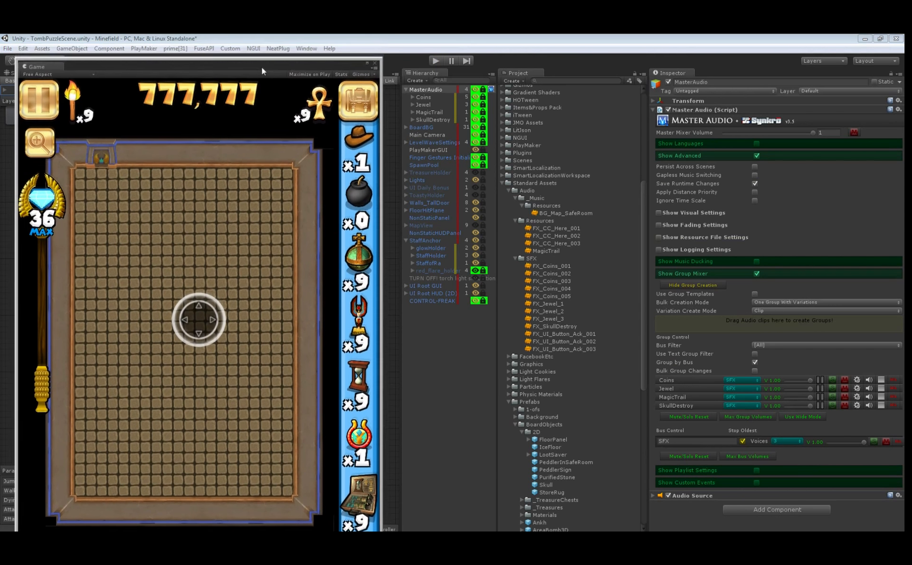
click(7, 48)
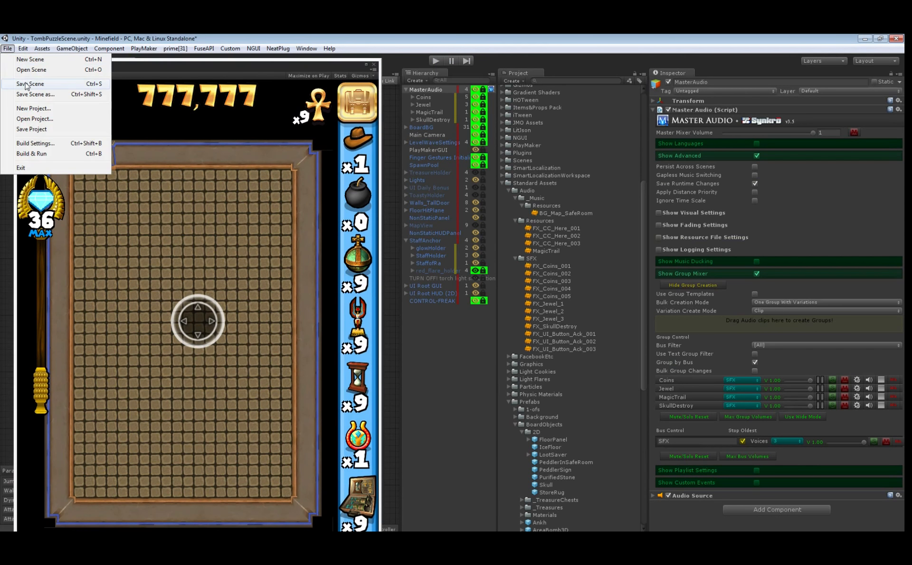
click(26, 84)
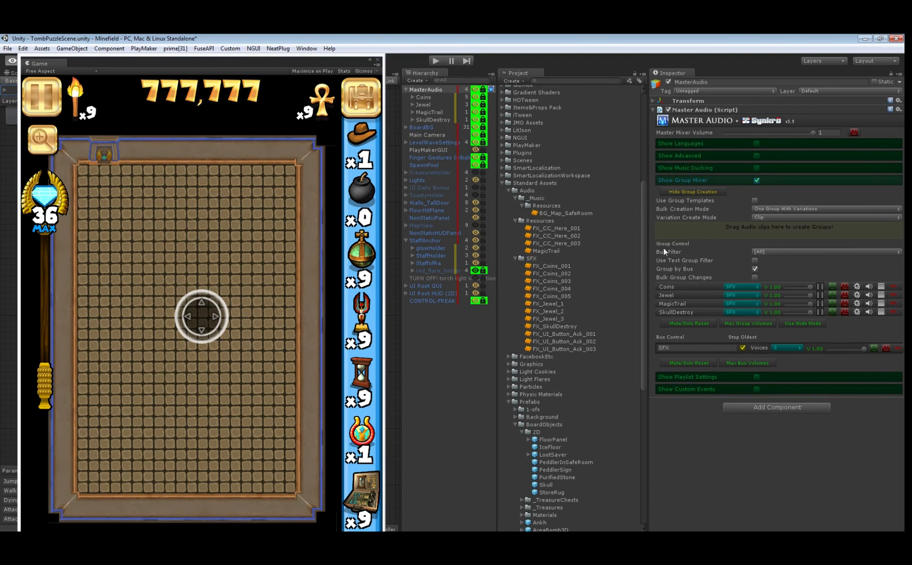
Create a playlist controller in MasterAudio's playlist settings and add a playlist named Game Music.
click(757, 179)
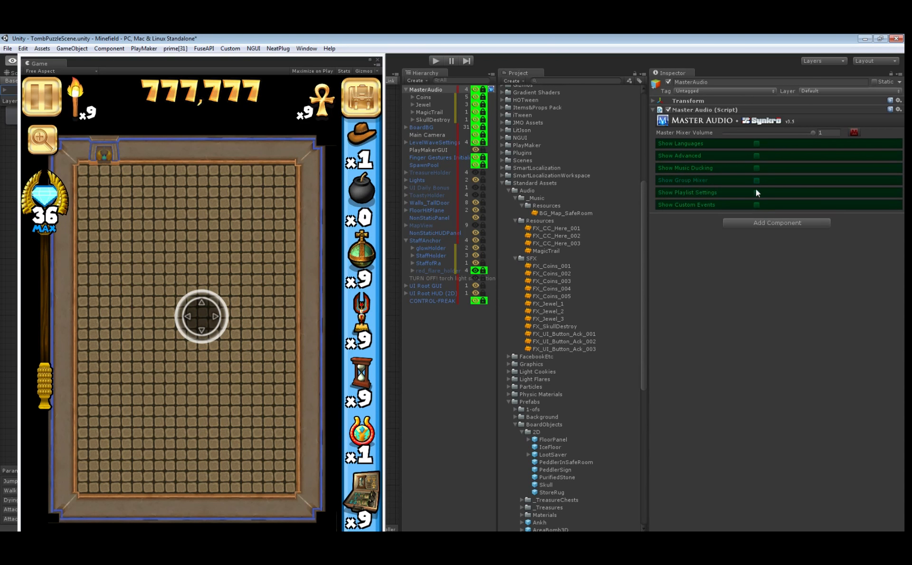
click(757, 192)
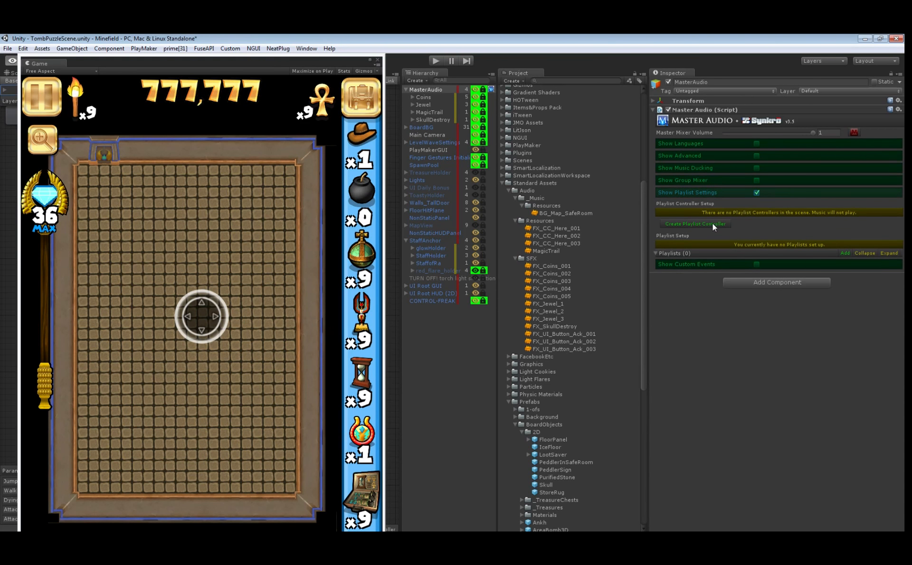
click(713, 224)
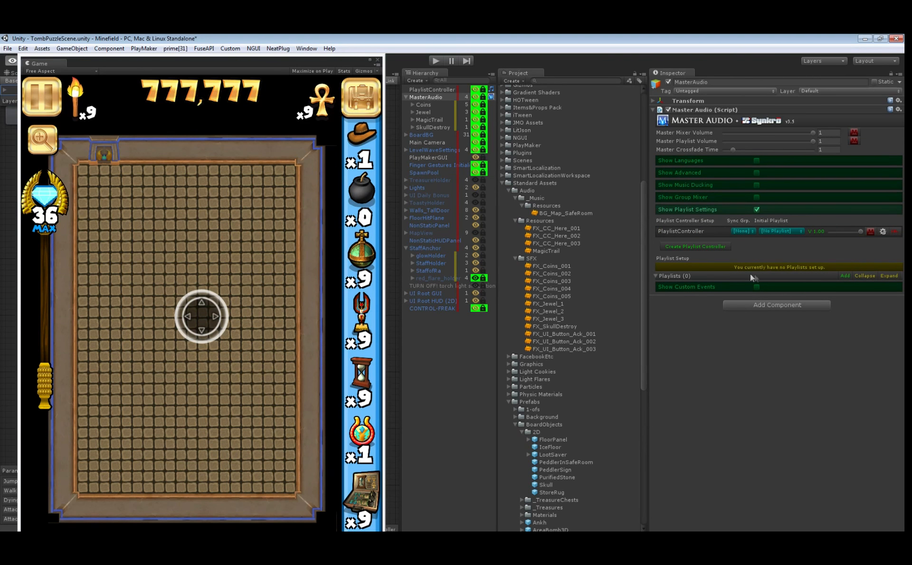
click(844, 276)
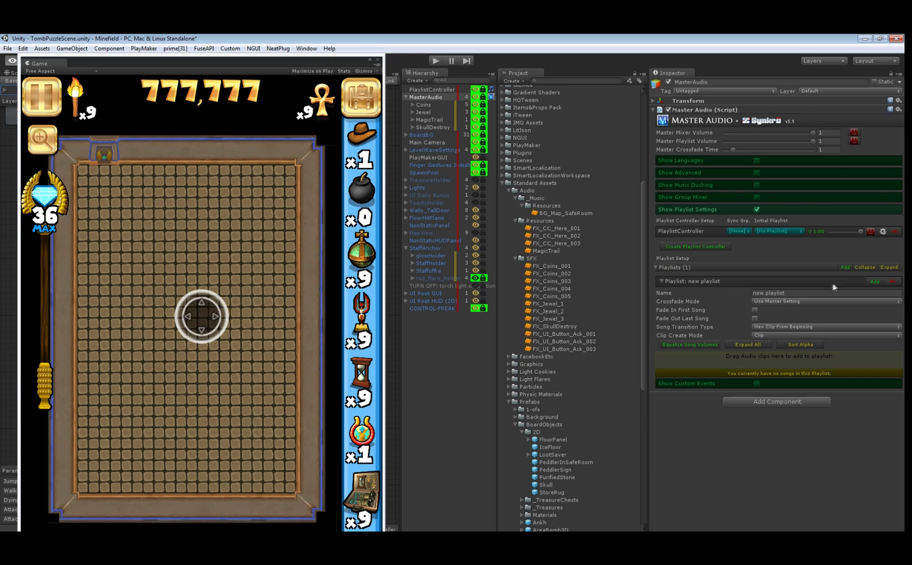
click(778, 293)
text(Game Music)
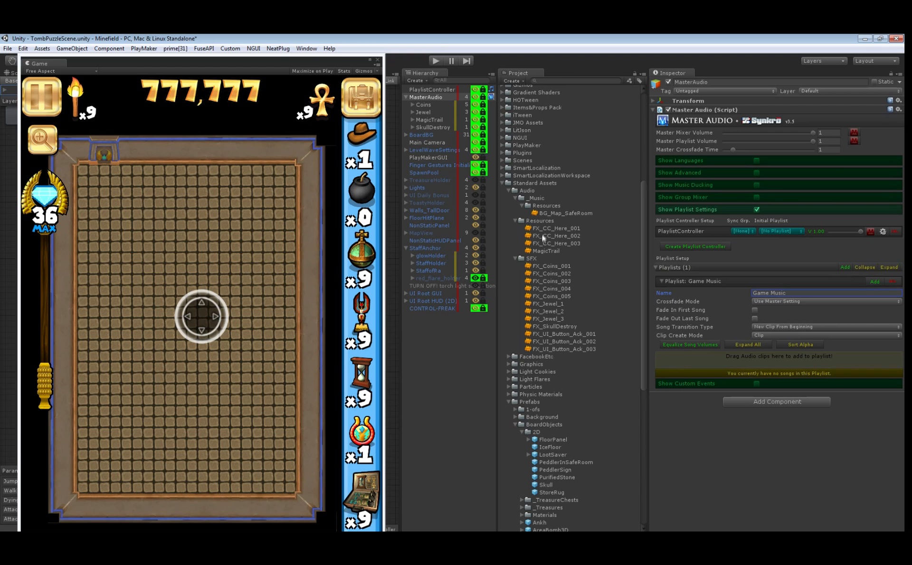
Add BG_Map_SafeRoom to the Game Music playlist as a looping Resource File song and make Game Music the controller's initial playlist.
drag(546, 217, 709, 344)
click(765, 335)
click(774, 358)
drag(546, 212, 720, 359)
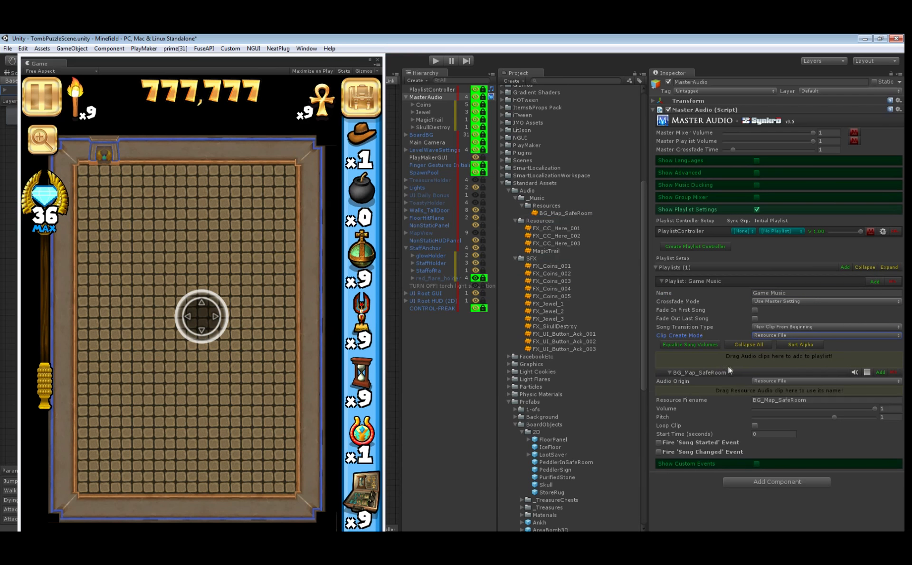
click(755, 425)
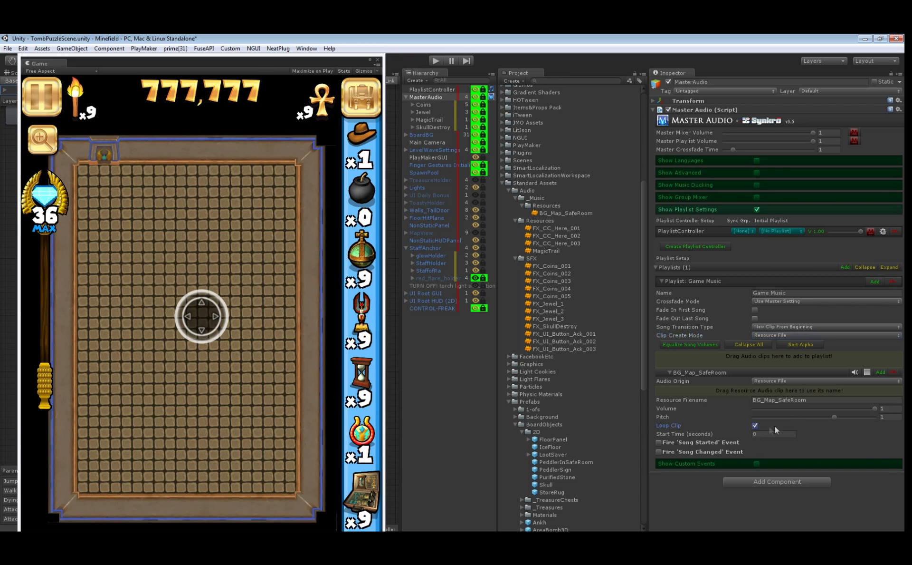
click(774, 230)
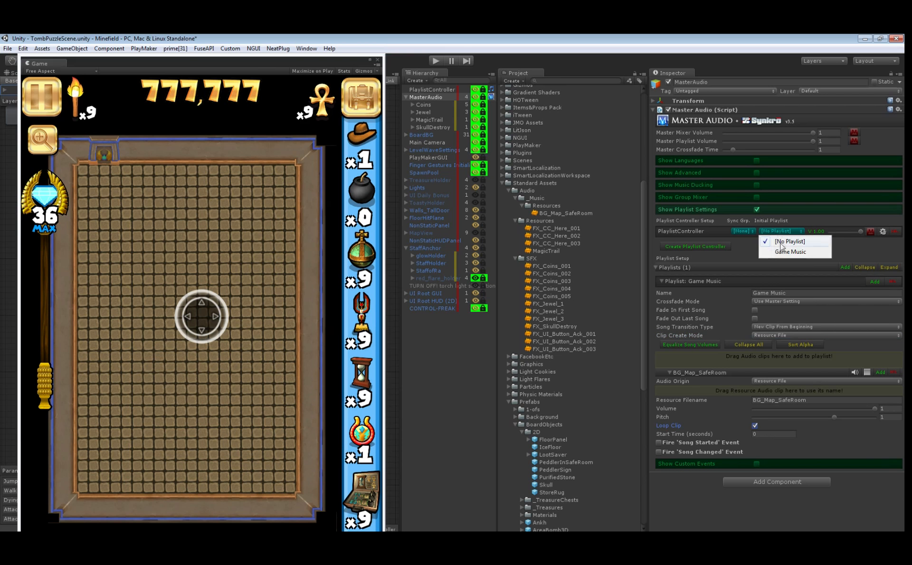
click(790, 249)
Run the game, move the character to collect treasure while the music plays, and lower the Master Playlist Volume to about 0.57.
key(ctrl+p)
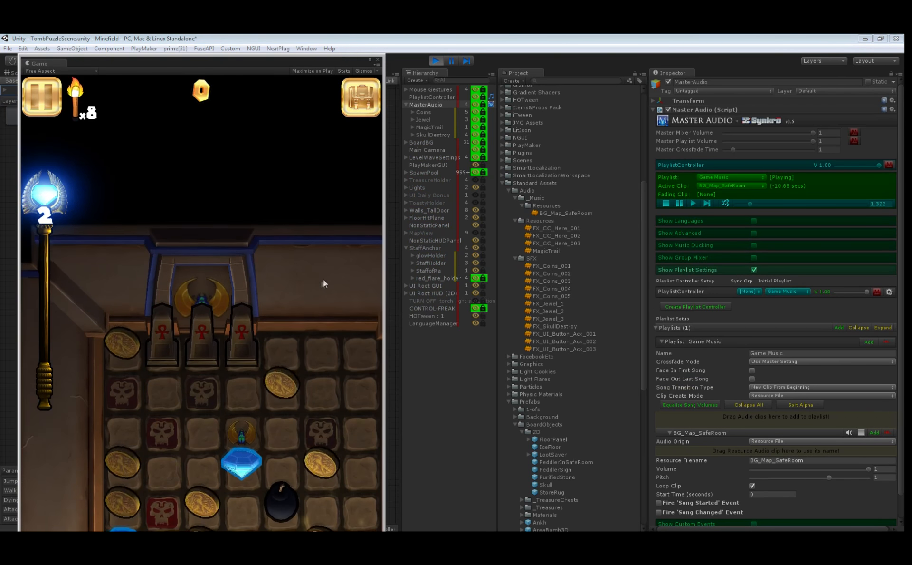
drag(244, 378, 249, 364)
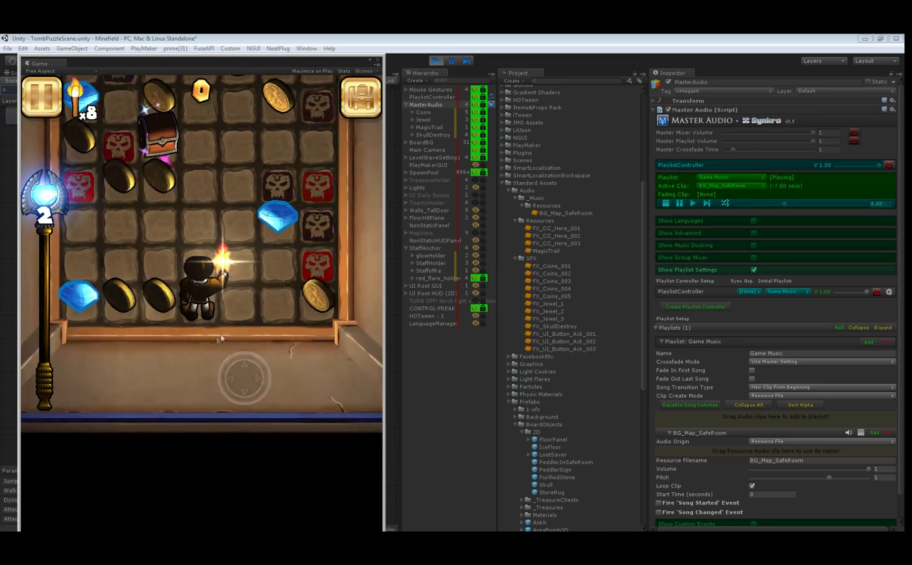
mouse_move(210, 436)
mouse_down()
mouse_move(148, 455)
mouse_move(249, 468)
mouse_move(228, 341)
mouse_up()
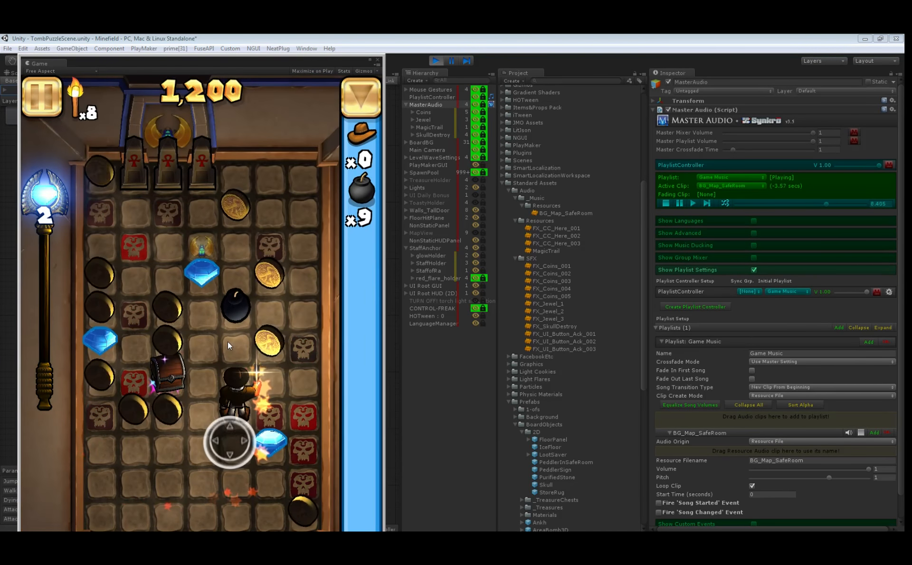
drag(813, 141, 776, 147)
mouse_move(204, 418)
mouse_down()
mouse_move(275, 328)
mouse_move(295, 282)
mouse_move(212, 290)
mouse_up()
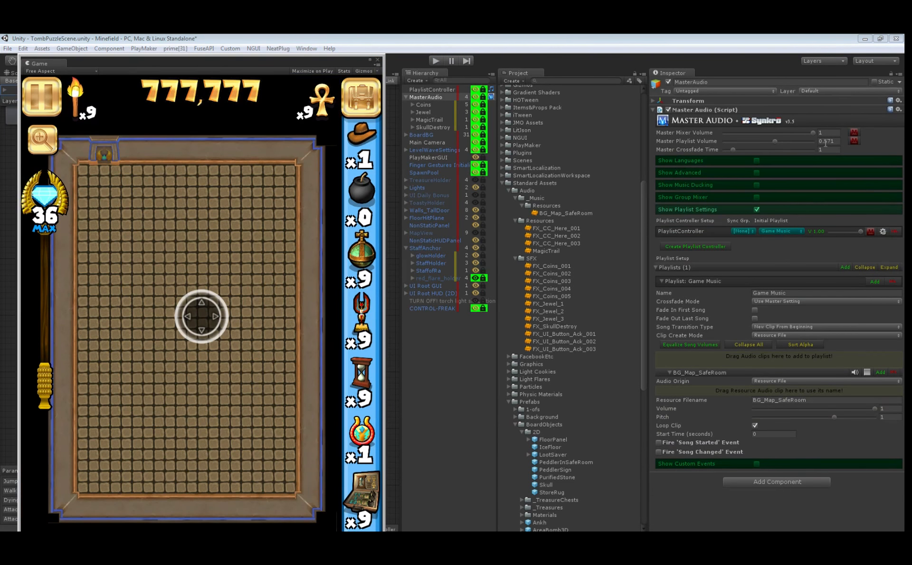